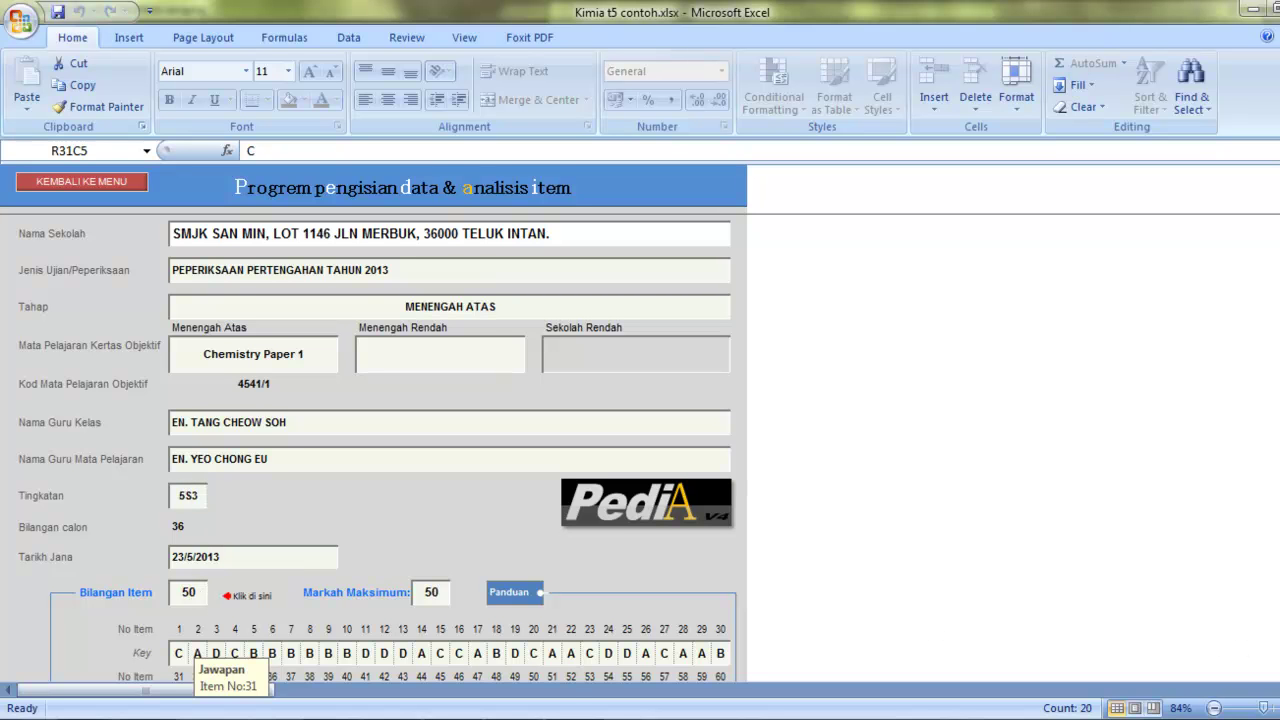
Review the answer key on the exam setup sheet and the candidates' objective paper responses, returning to the main menu after each
scroll(377, 448, "down", 2)
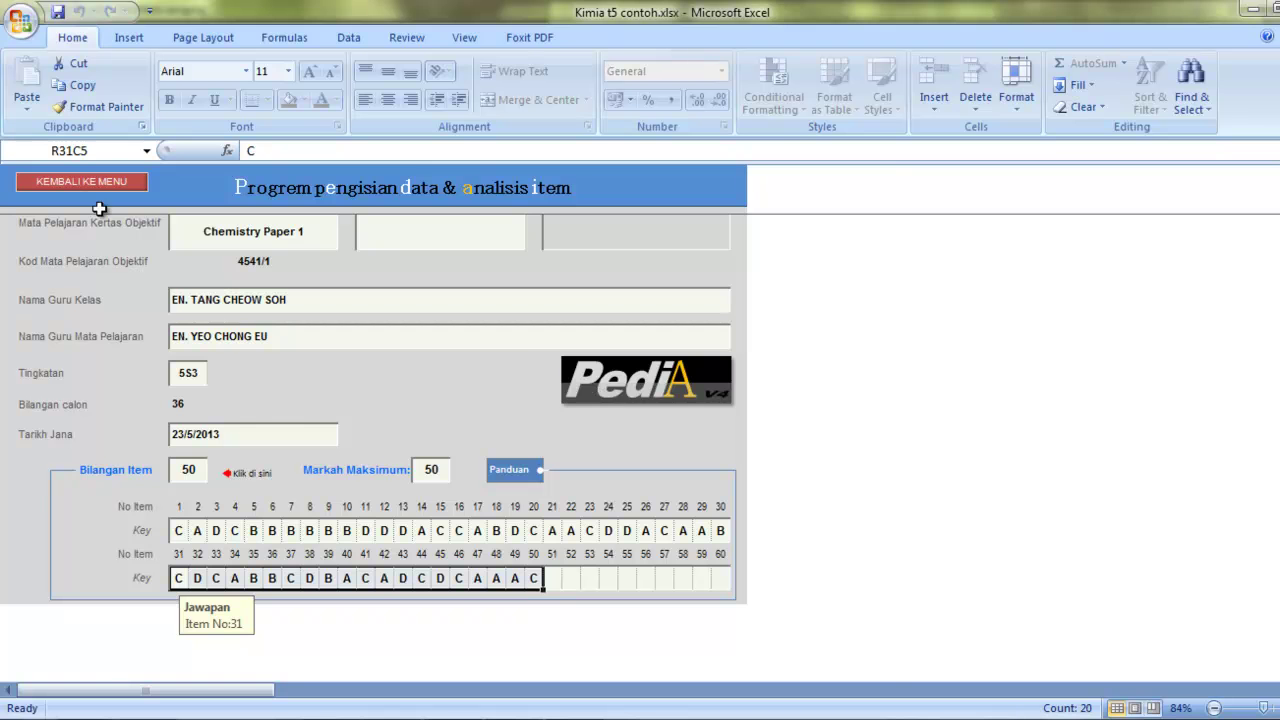
left_click(82, 182)
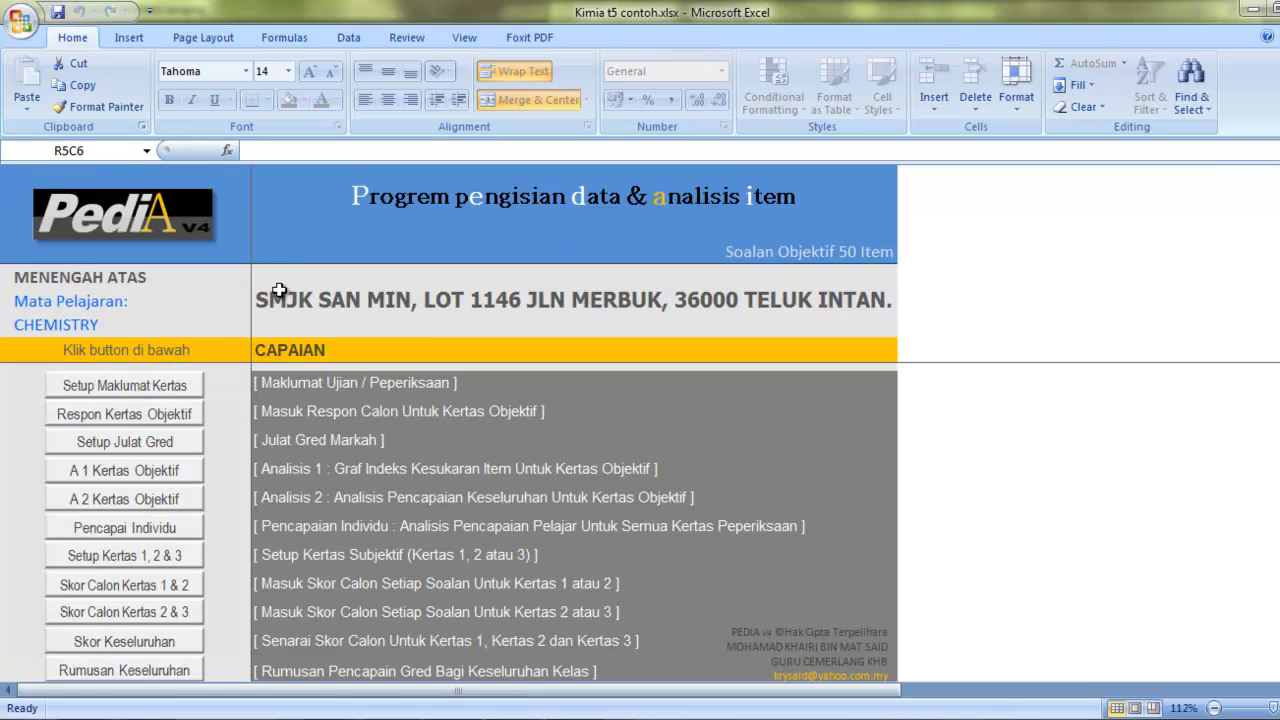
left_click(186, 408)
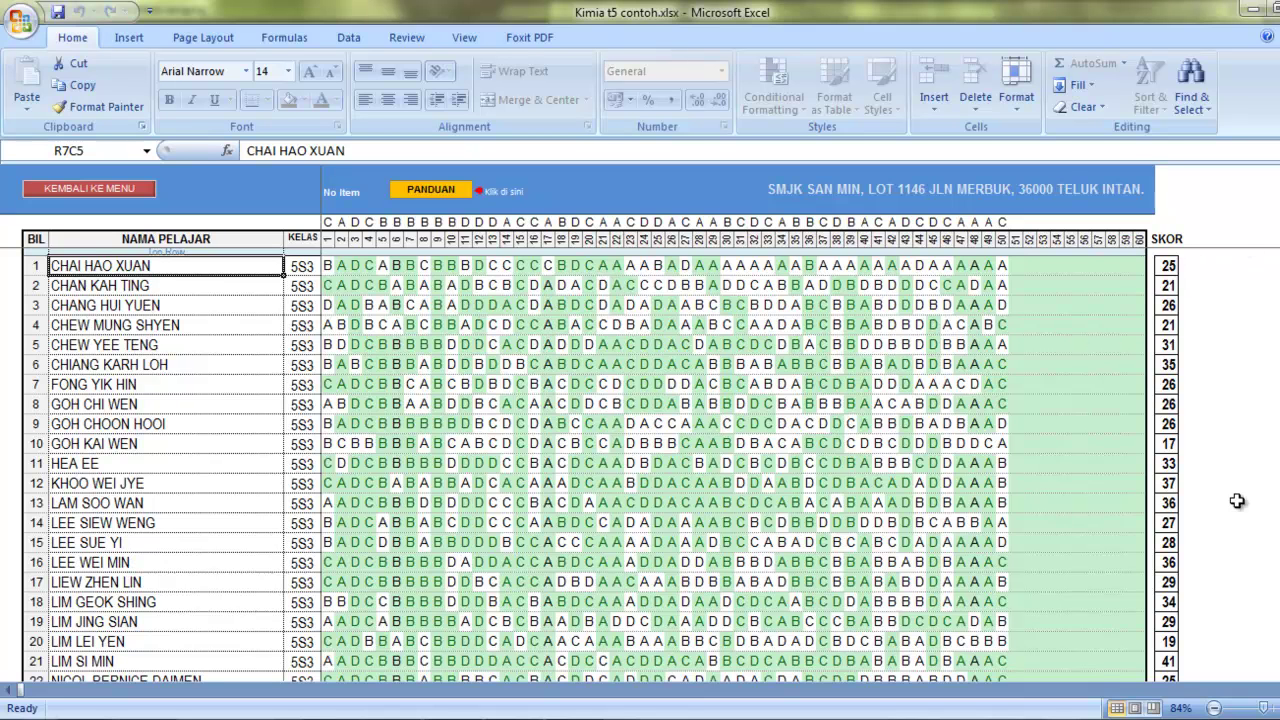
scroll(640, 460, "down", 7)
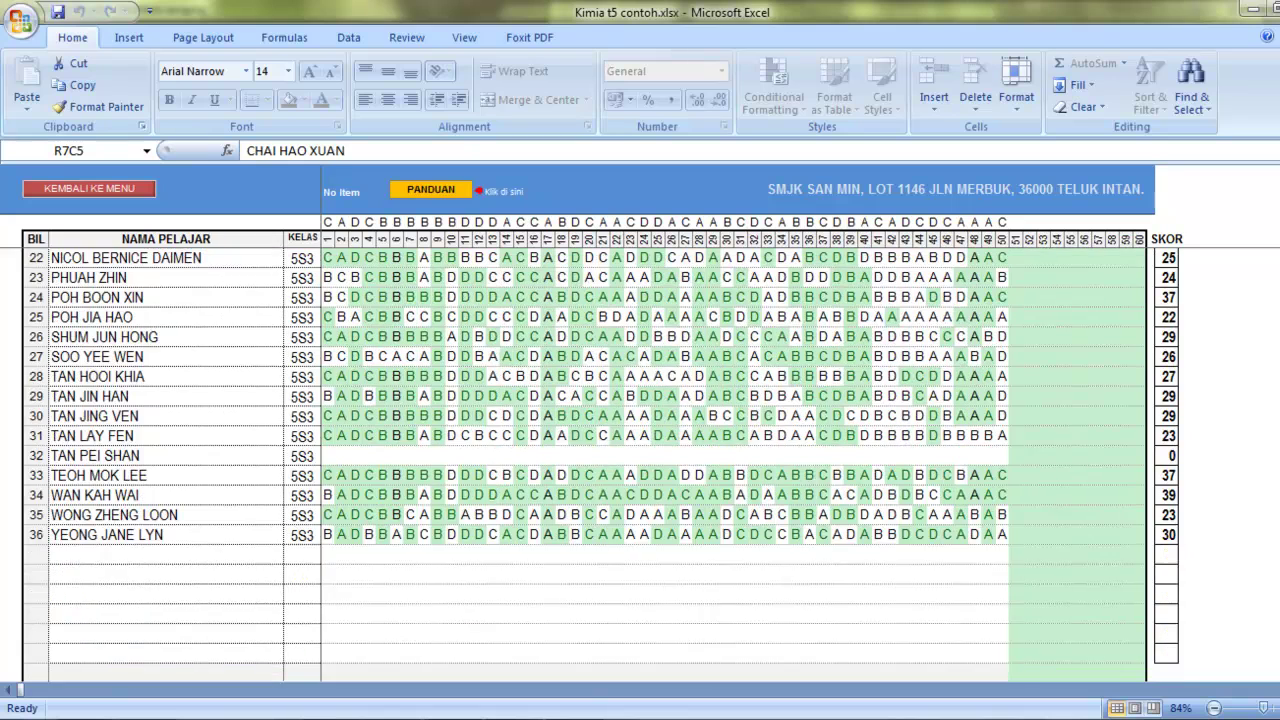
scroll(640, 460, "down", 7)
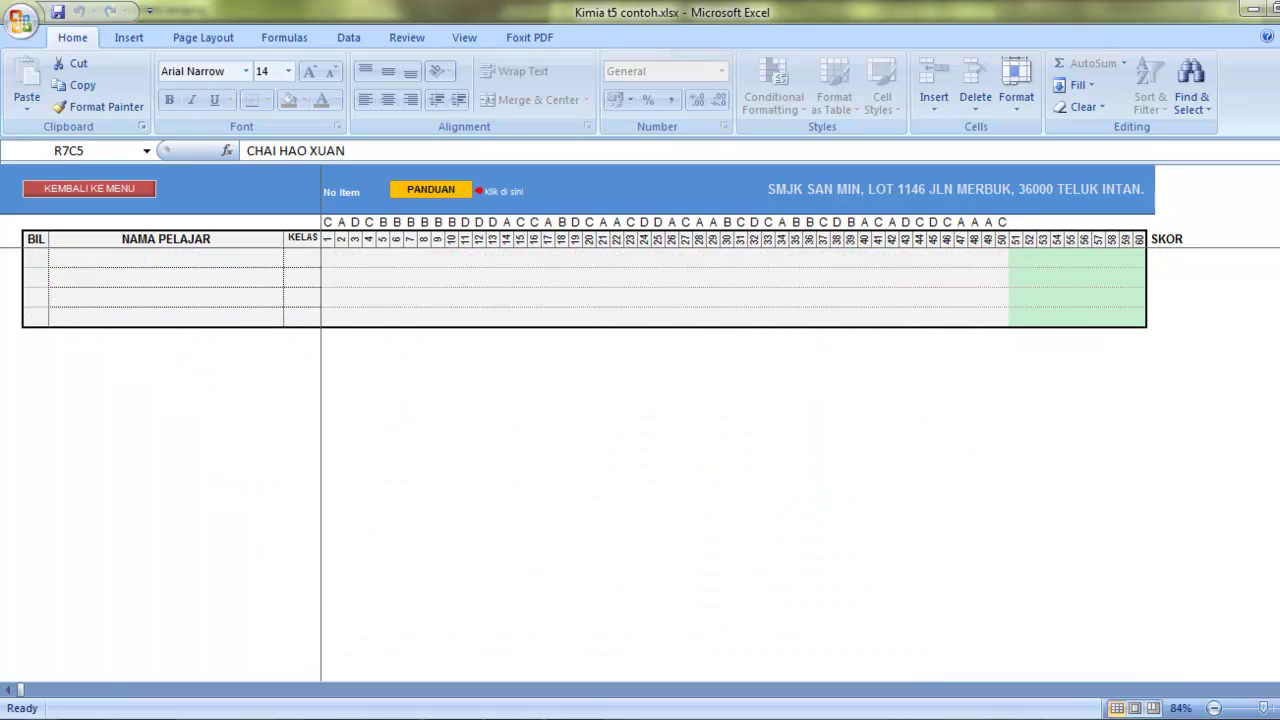
scroll(640, 460, "up", 7)
scroll(640, 460, "up", 7)
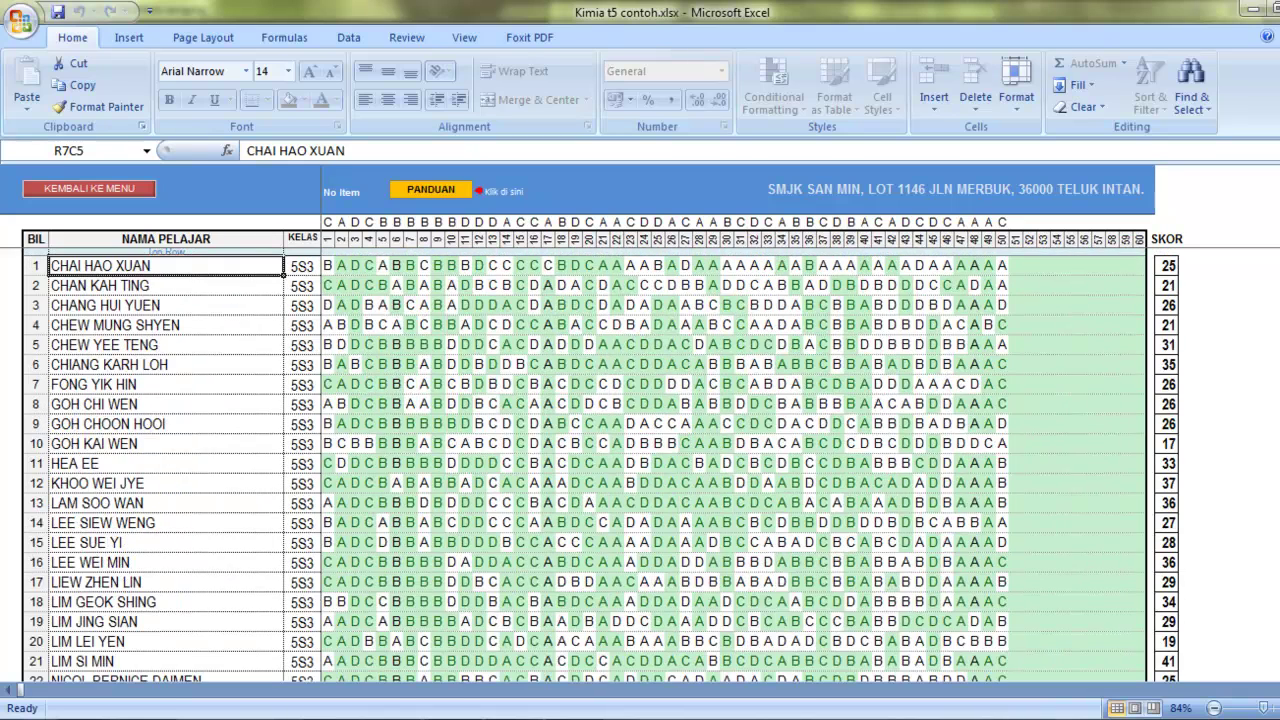
left_click(38, 191)
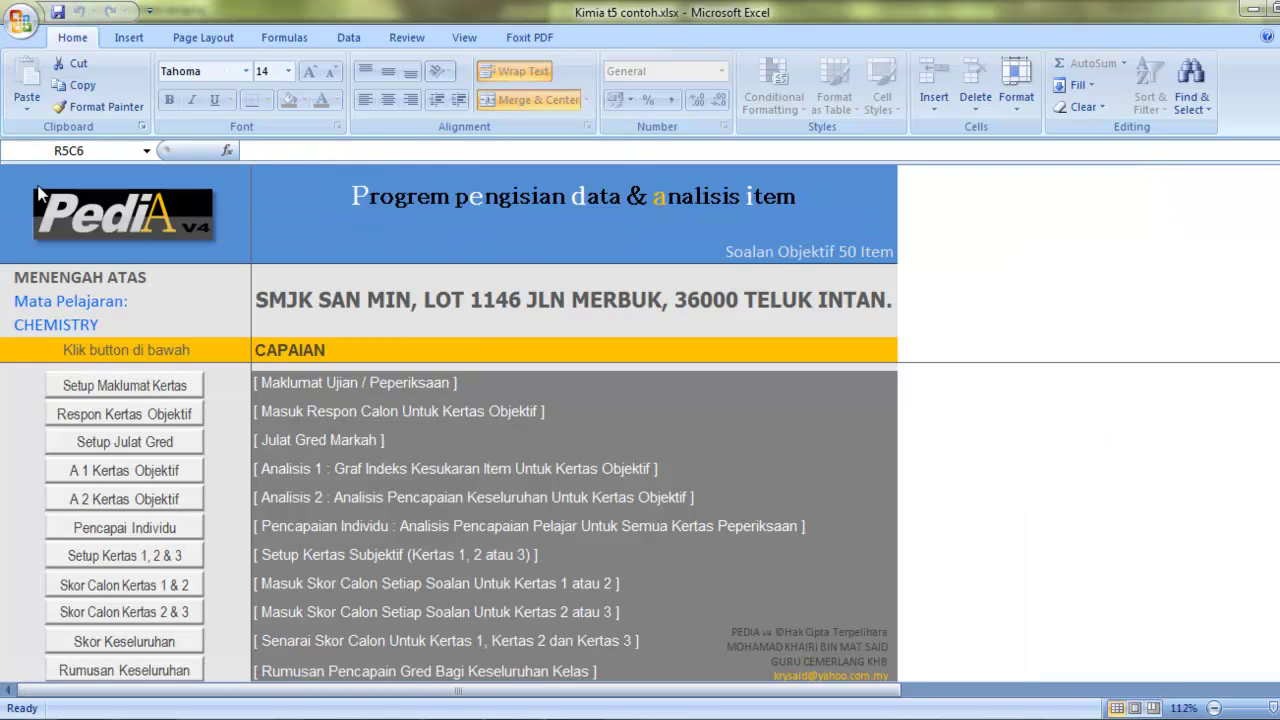
Open the grade range setup, inspect the Menengah Atas lower limits for B+, B, C+ and C, and return to the main menu
left_click(145, 443)
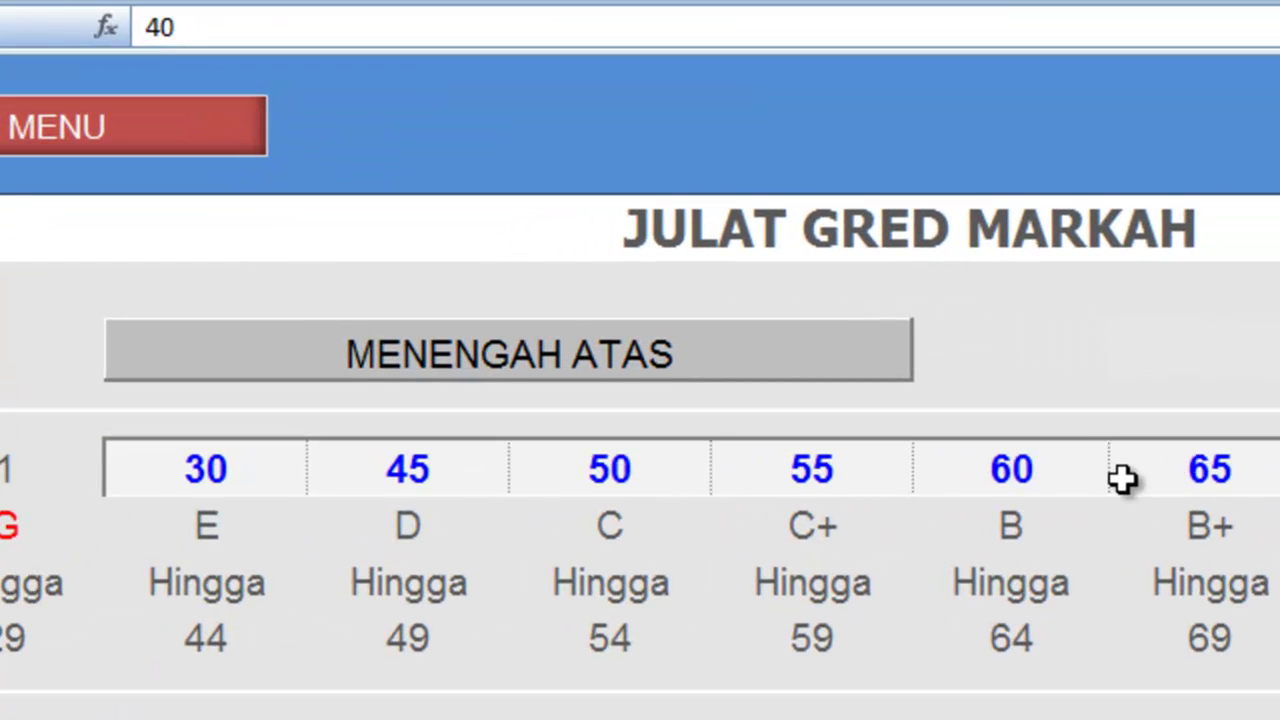
left_click(1122, 479)
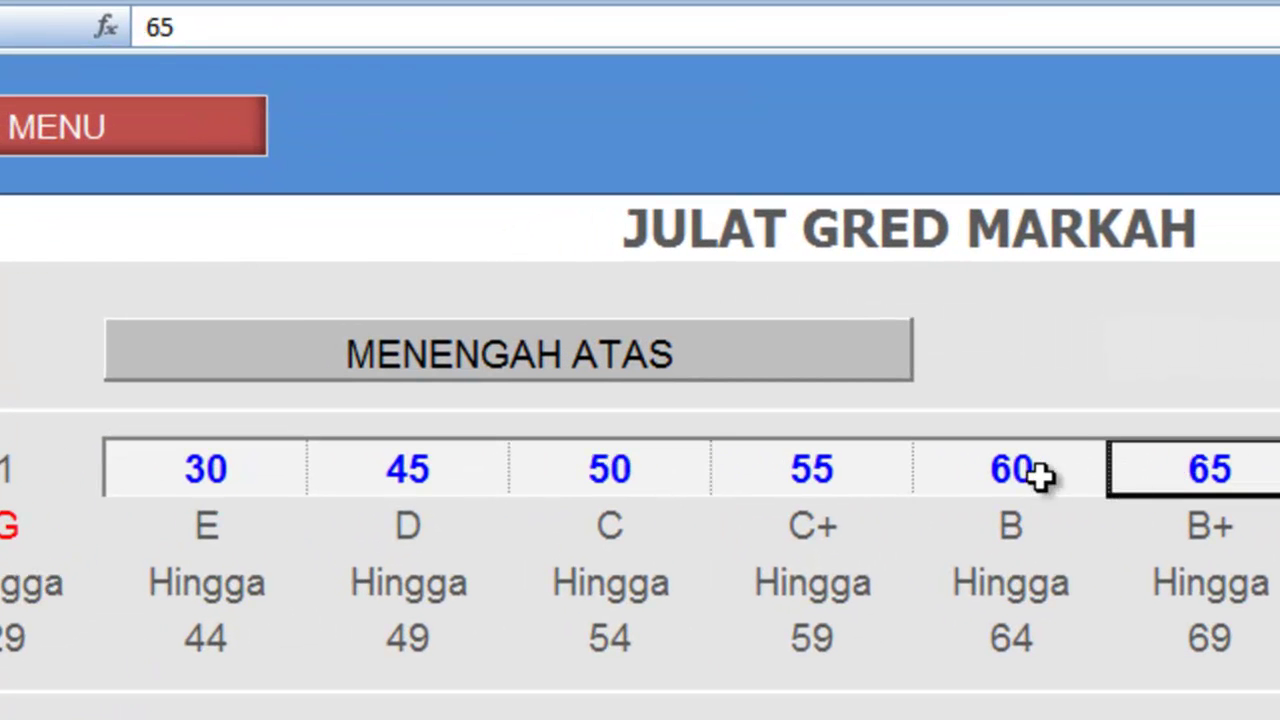
left_click(1030, 477)
left_click(868, 476)
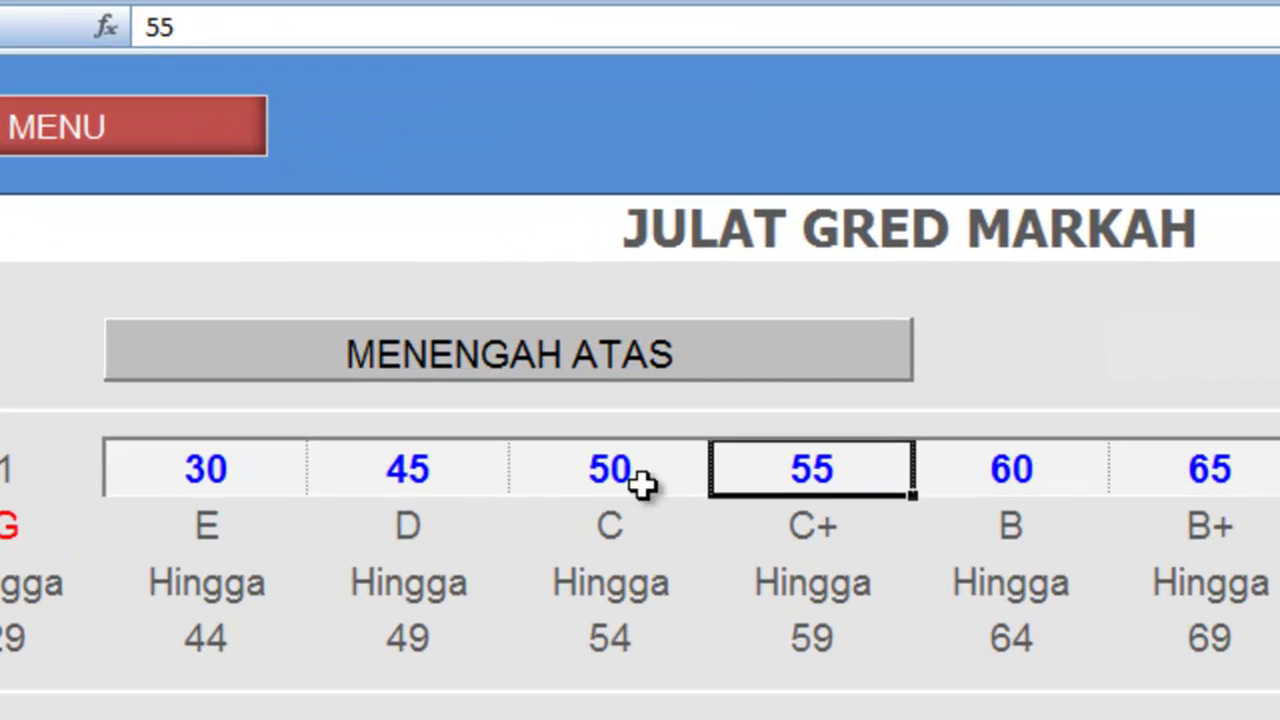
left_click(585, 445)
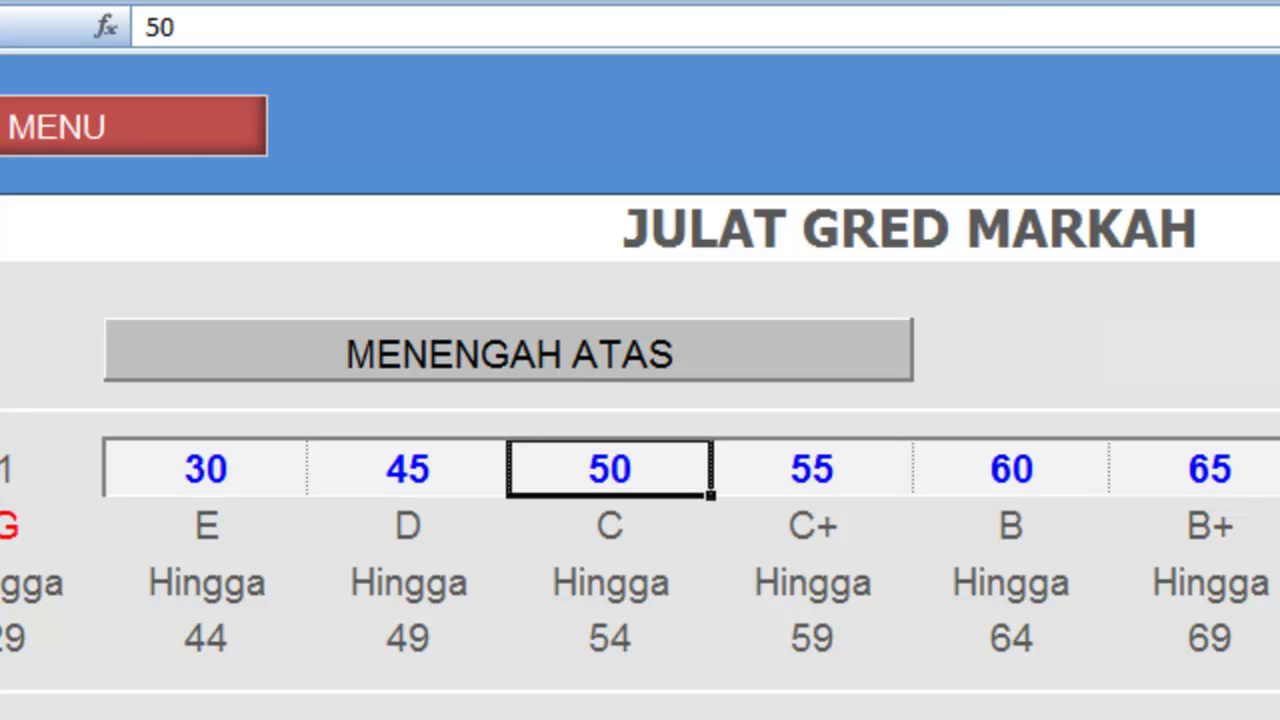
left_click(128, 132)
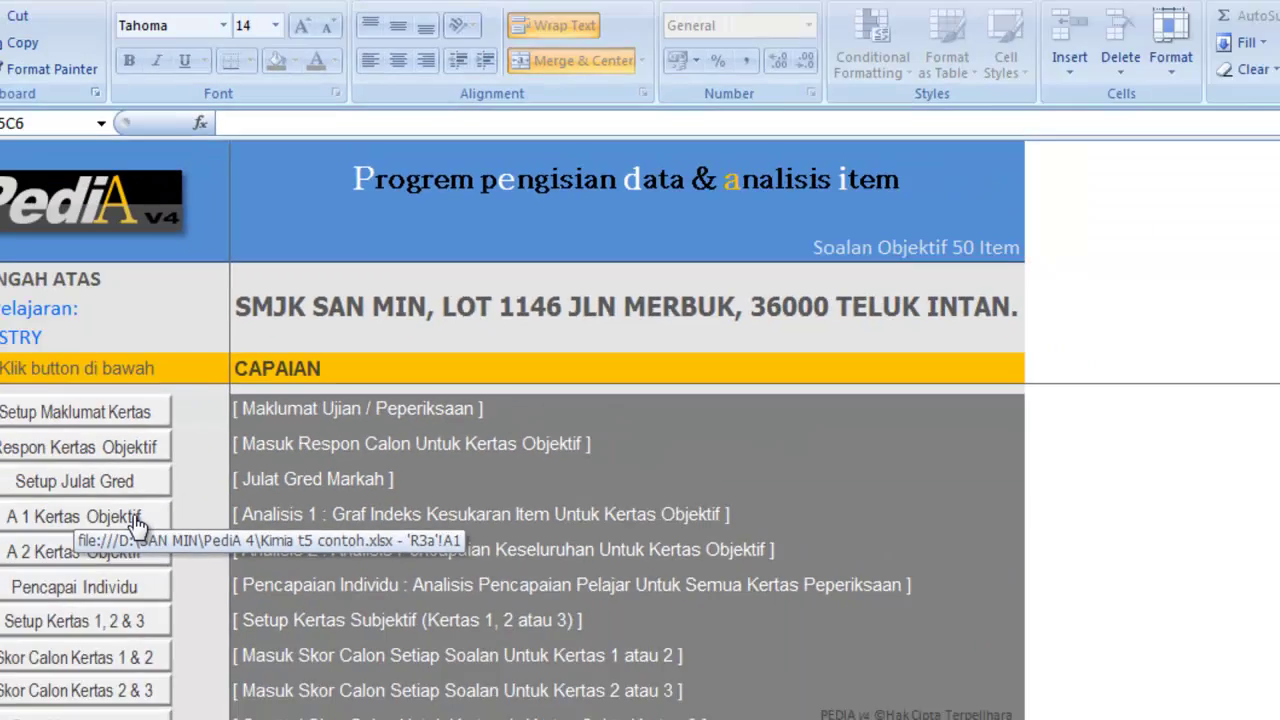
Open Analysis 1 for the objective paper, examine the item response counts and difficulty index graph, and return to the main menu
left_click(137, 522)
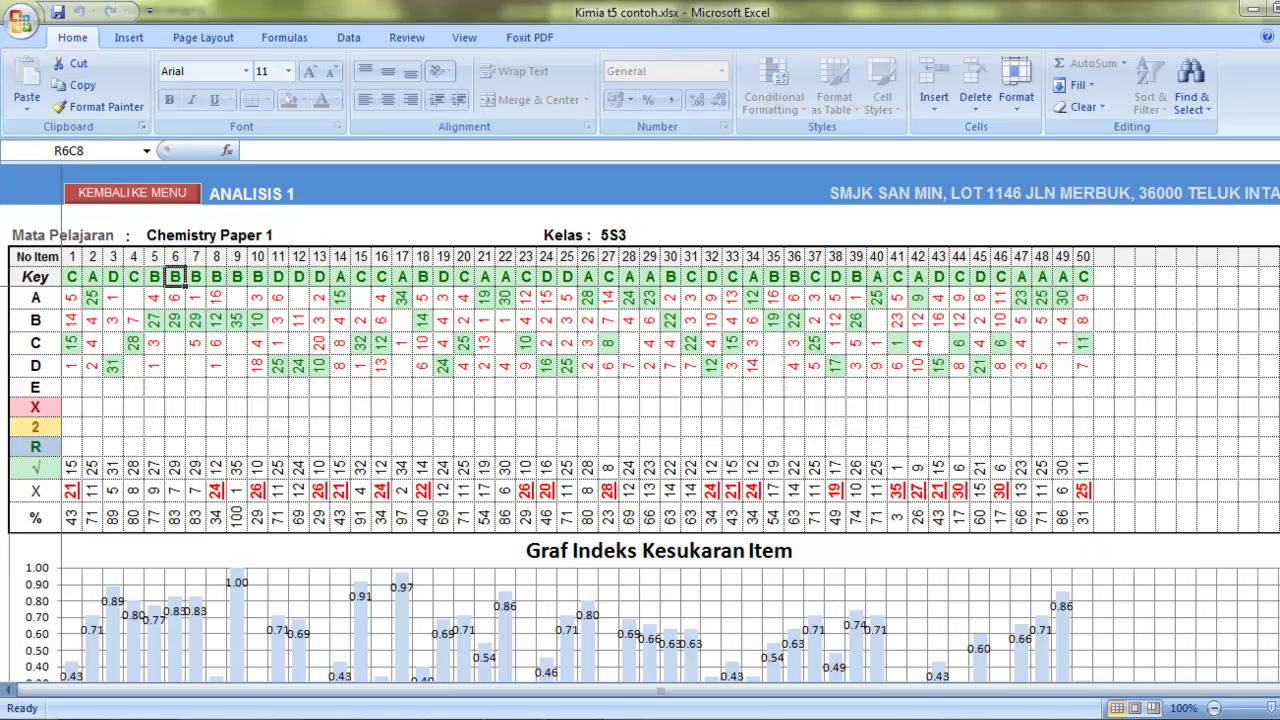
scroll(1005, 625, "down", 5)
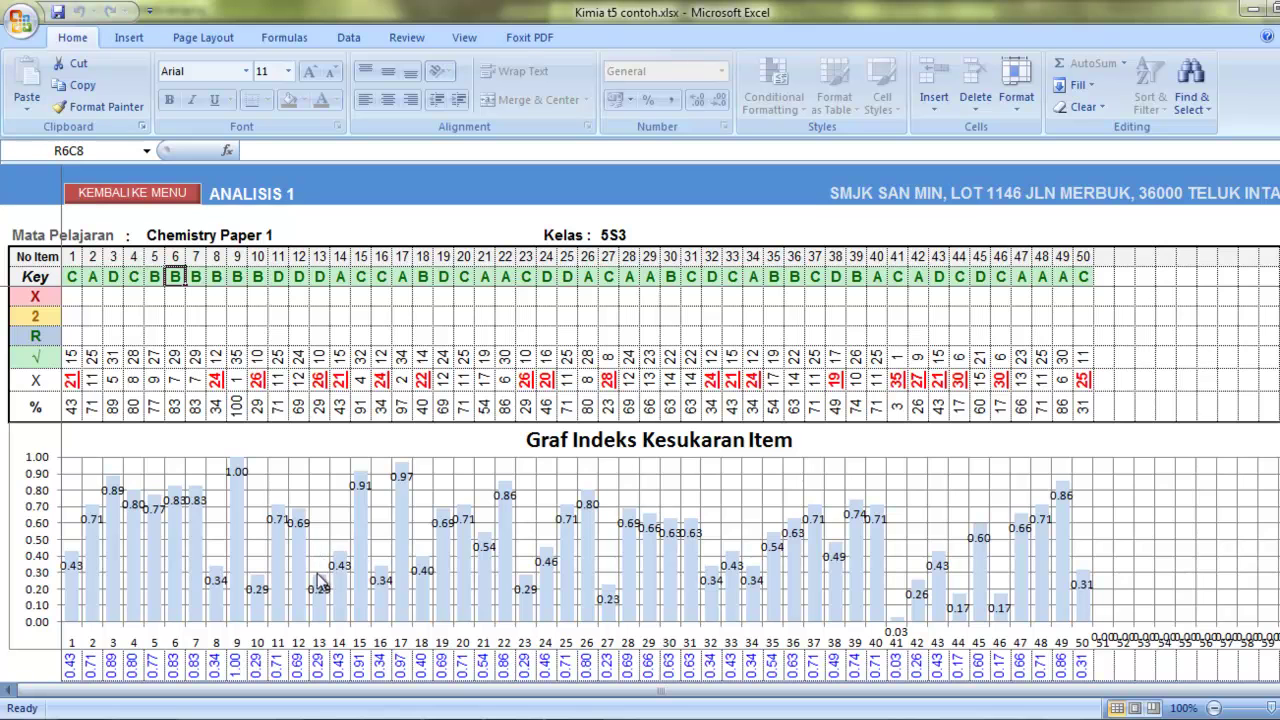
left_click(172, 199)
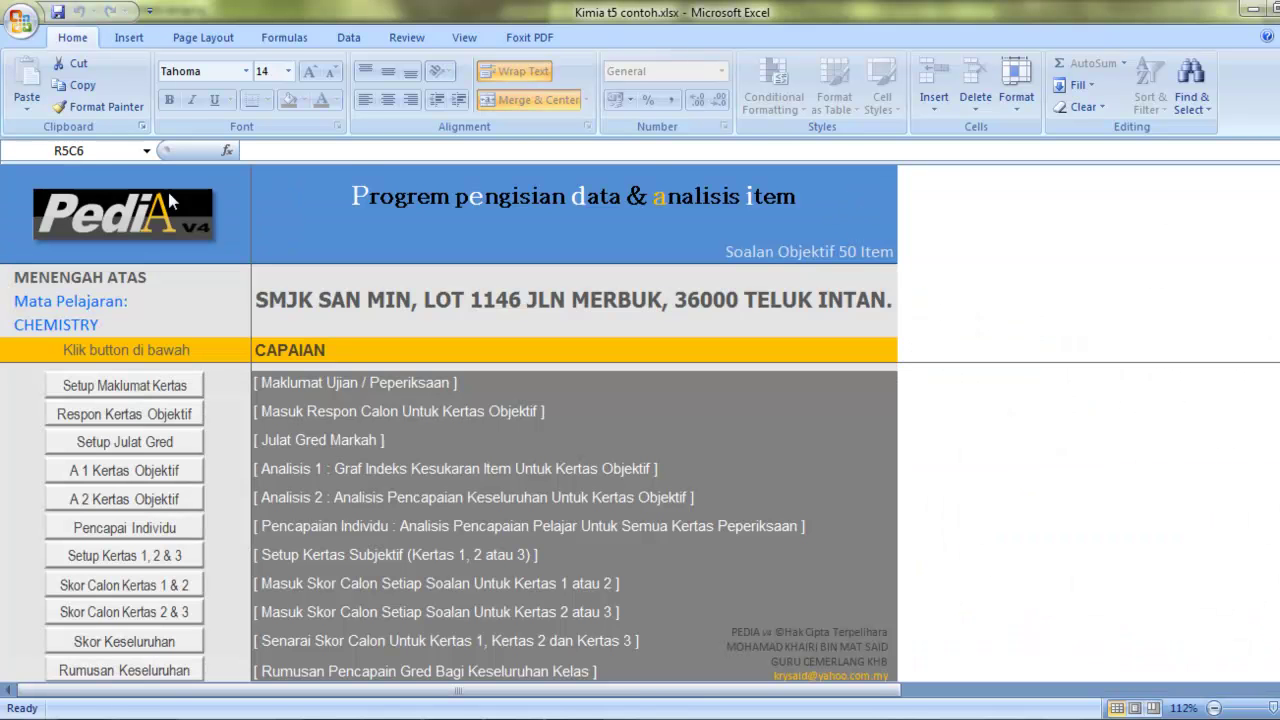
Open Analysis 2 for the objective paper, analyse item 3, and return to the main menu
left_click(186, 499)
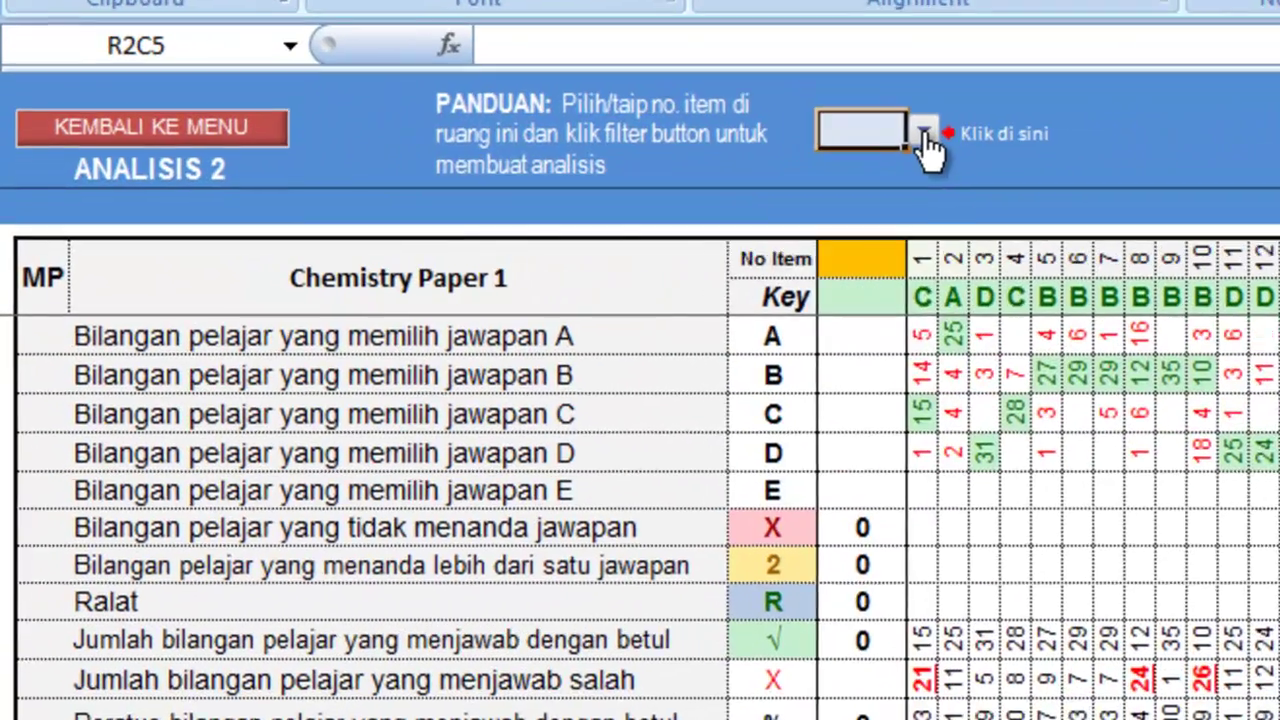
left_click(467, 194)
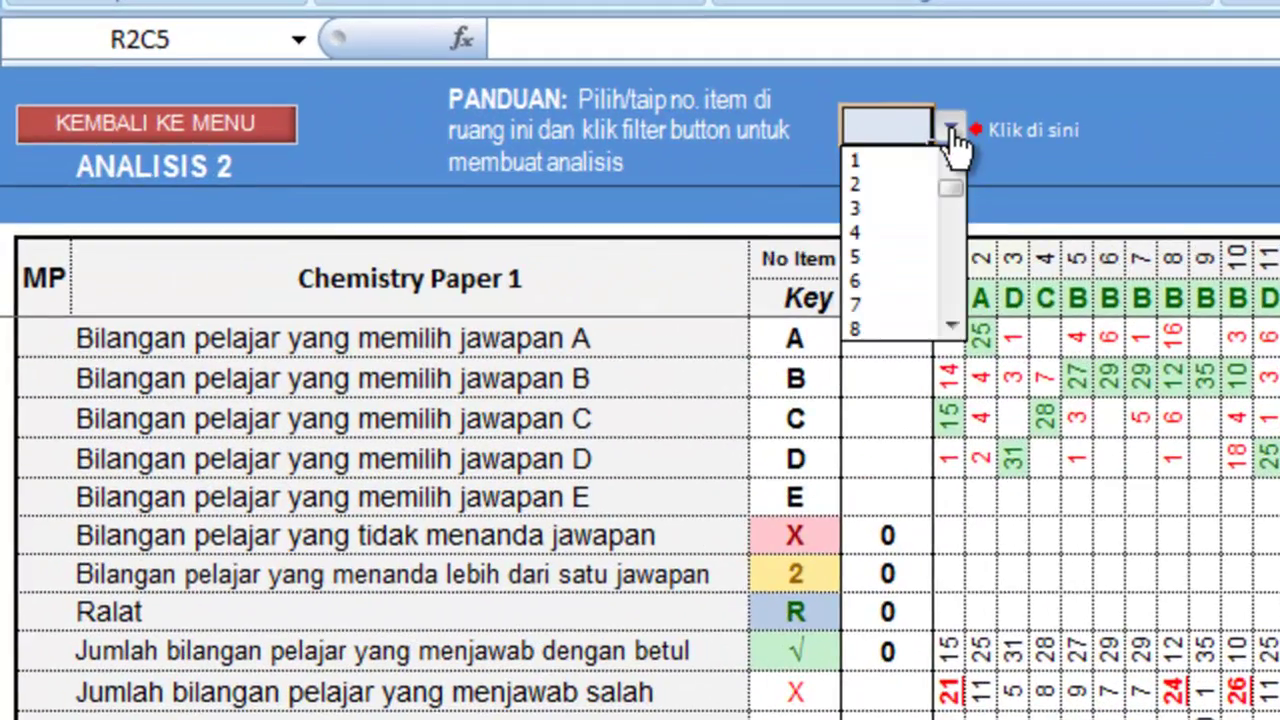
left_click(903, 209)
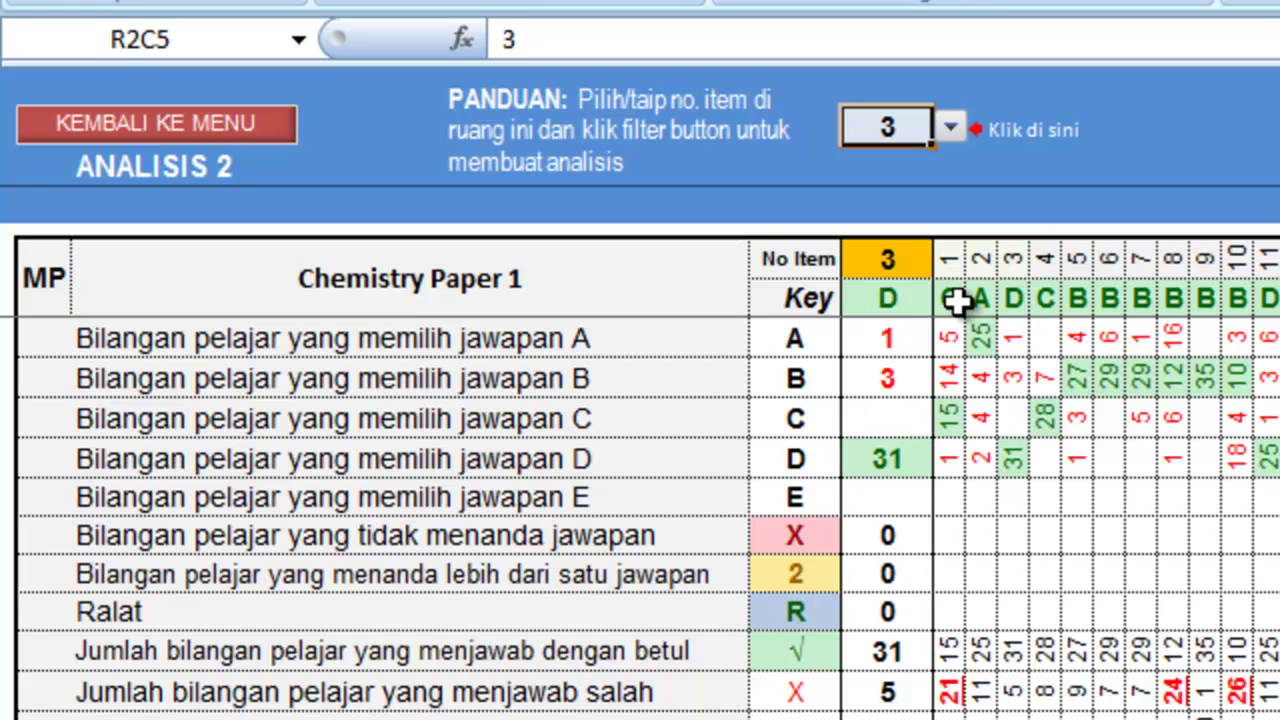
left_click(245, 130)
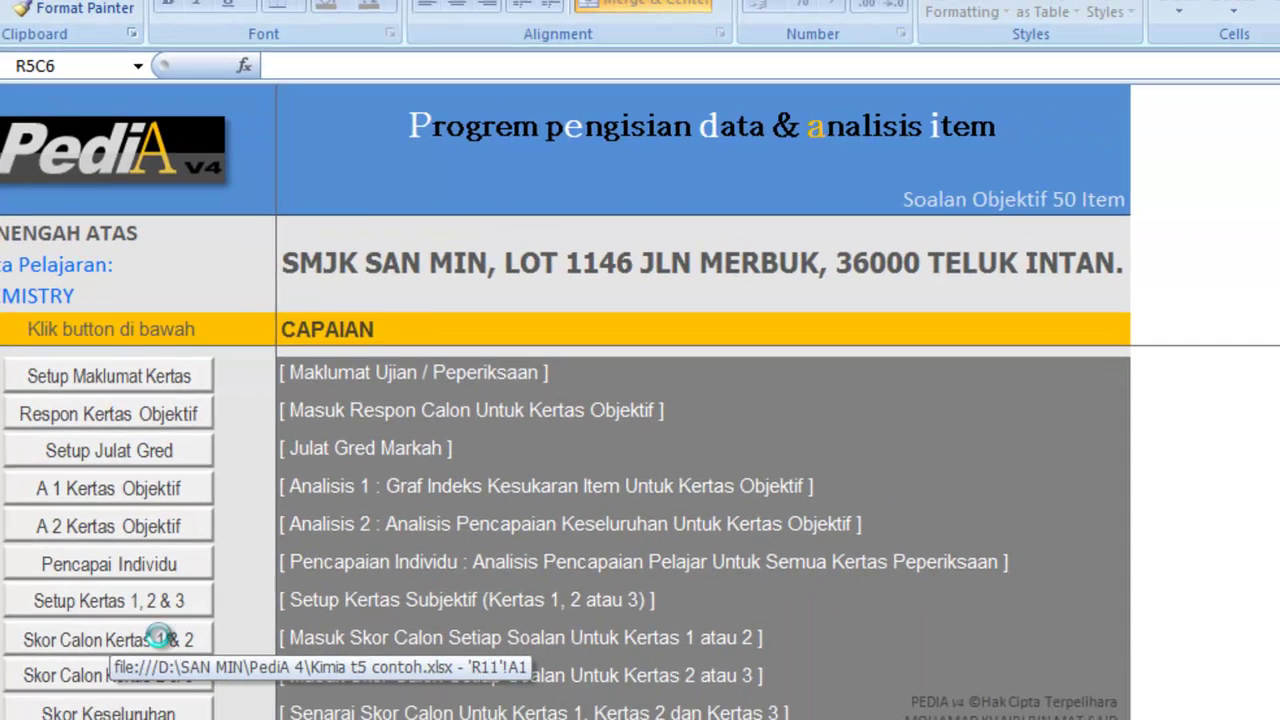
Examine the candidate score sheets and difficulty index graphs for Chemistry Paper 2 and Paper 3, returning to the main menu after each
left_click(243, 554)
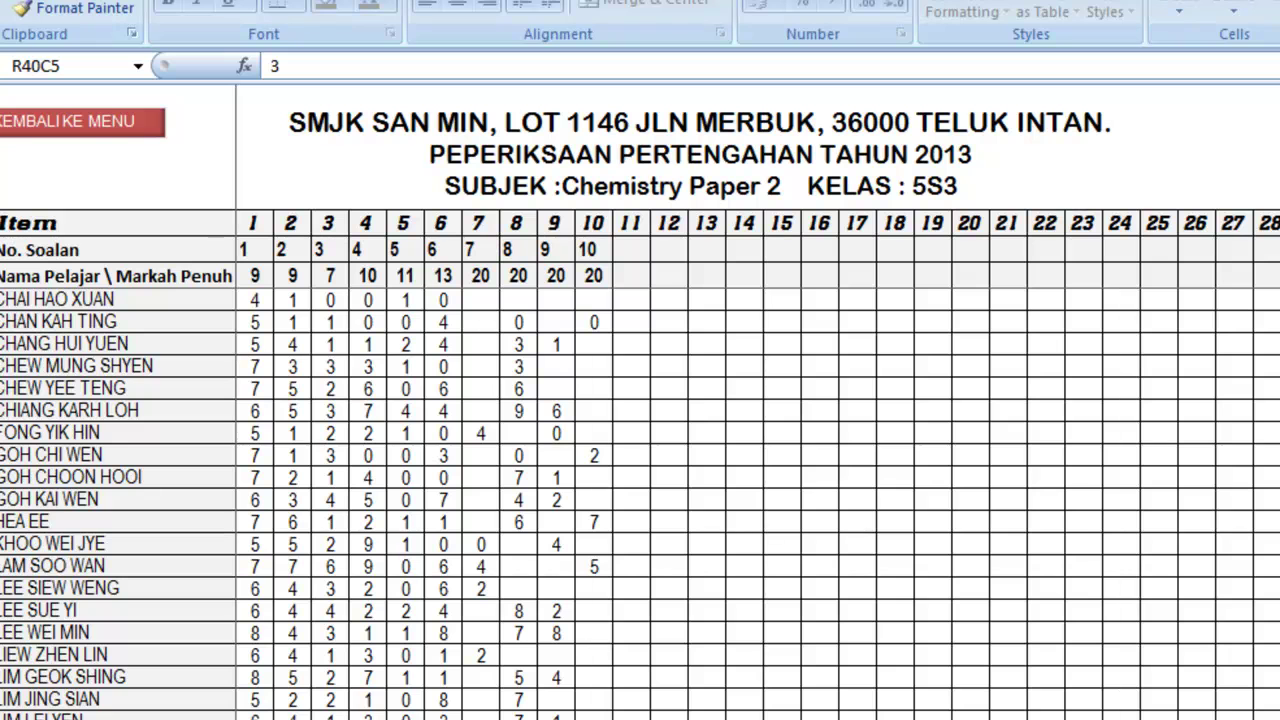
scroll(640, 500, "down", 15)
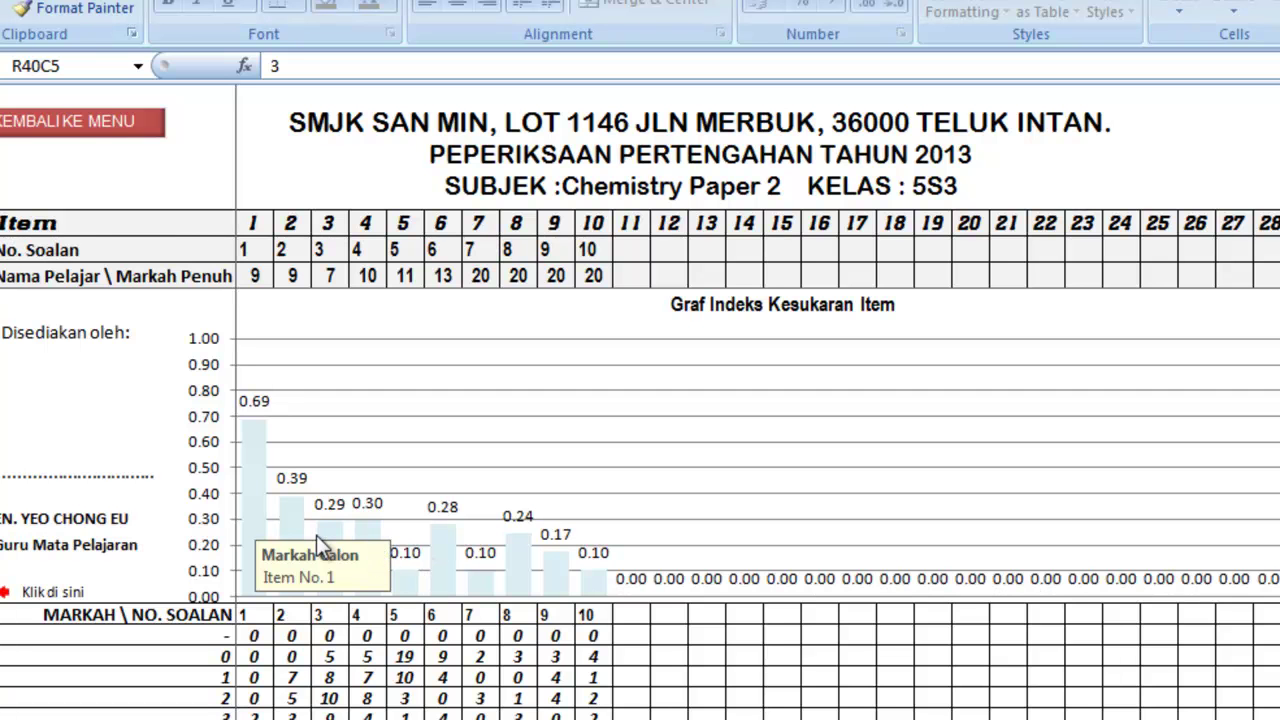
left_click(130, 128)
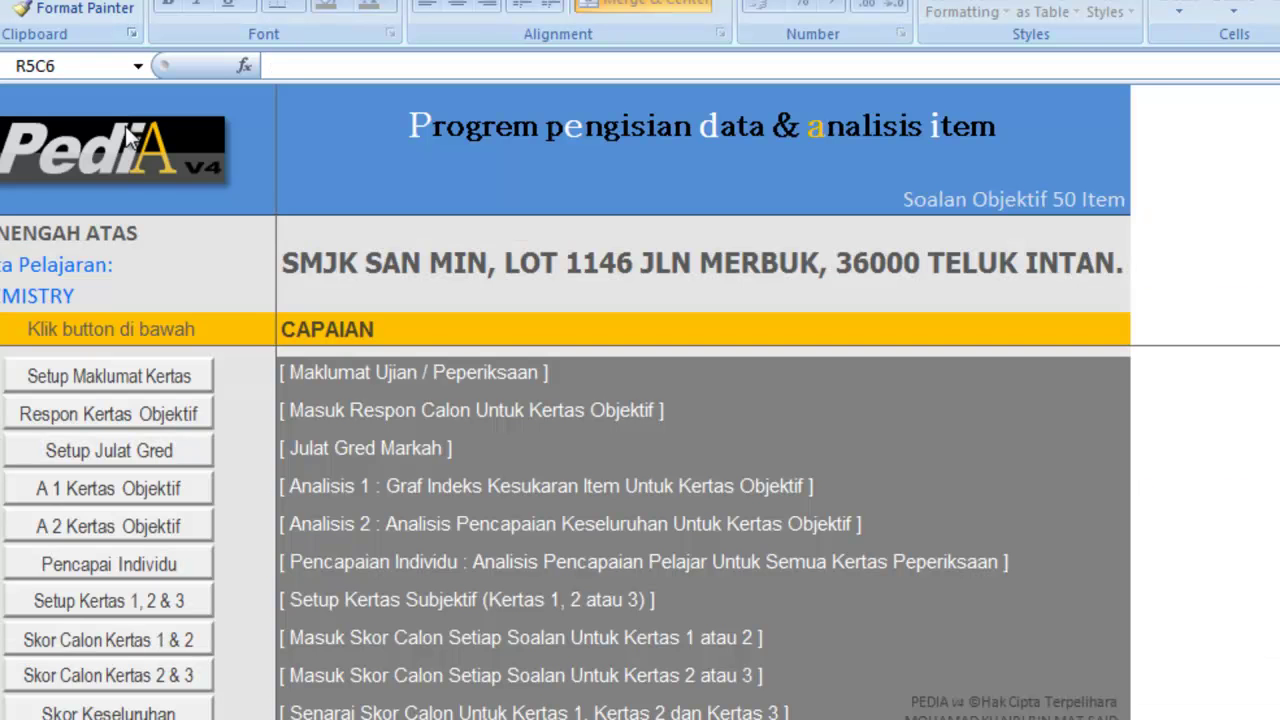
left_click(180, 668)
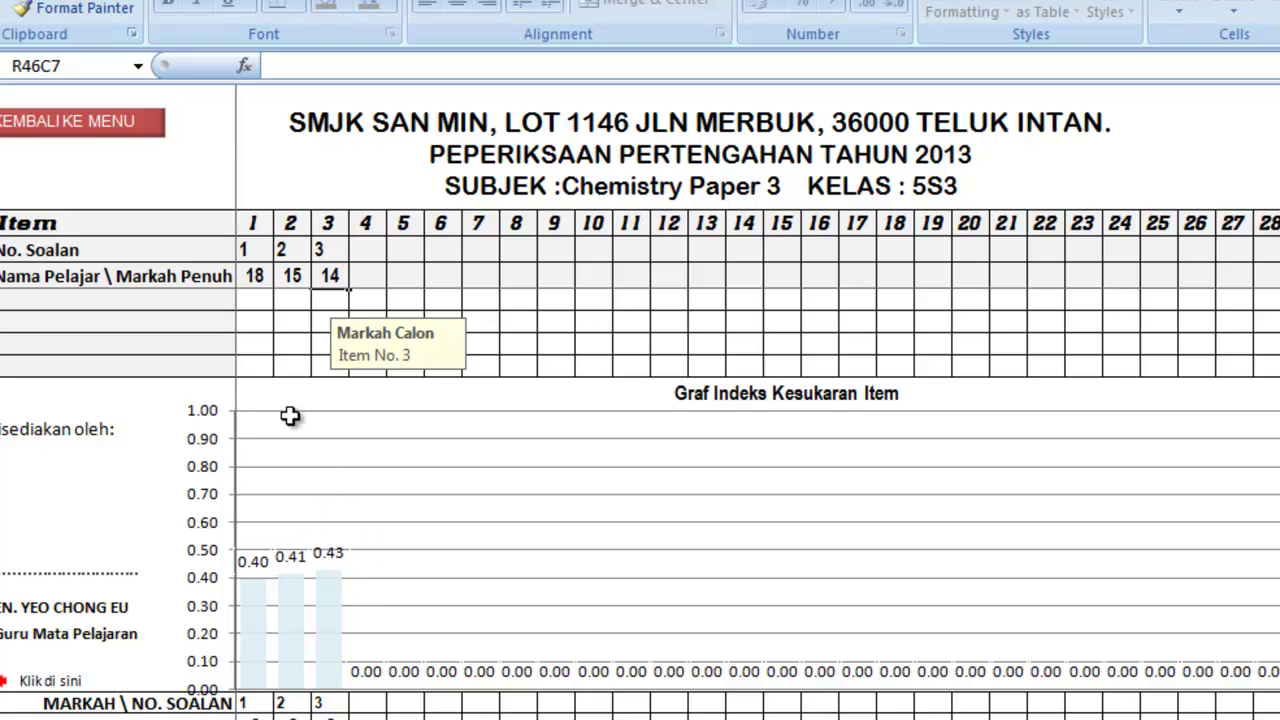
left_click(143, 127)
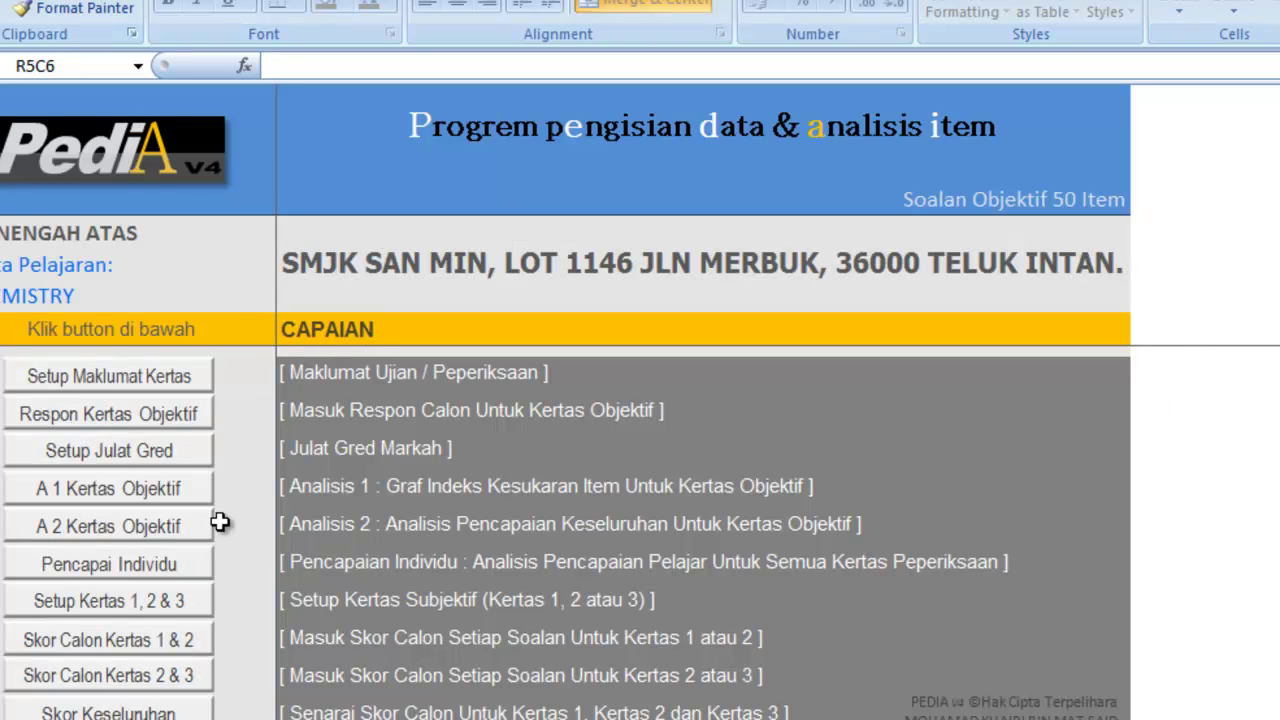
Open the individual achievement report and add subjektif2 to its paper filter alongside objektif and subjektif1
left_click(188, 567)
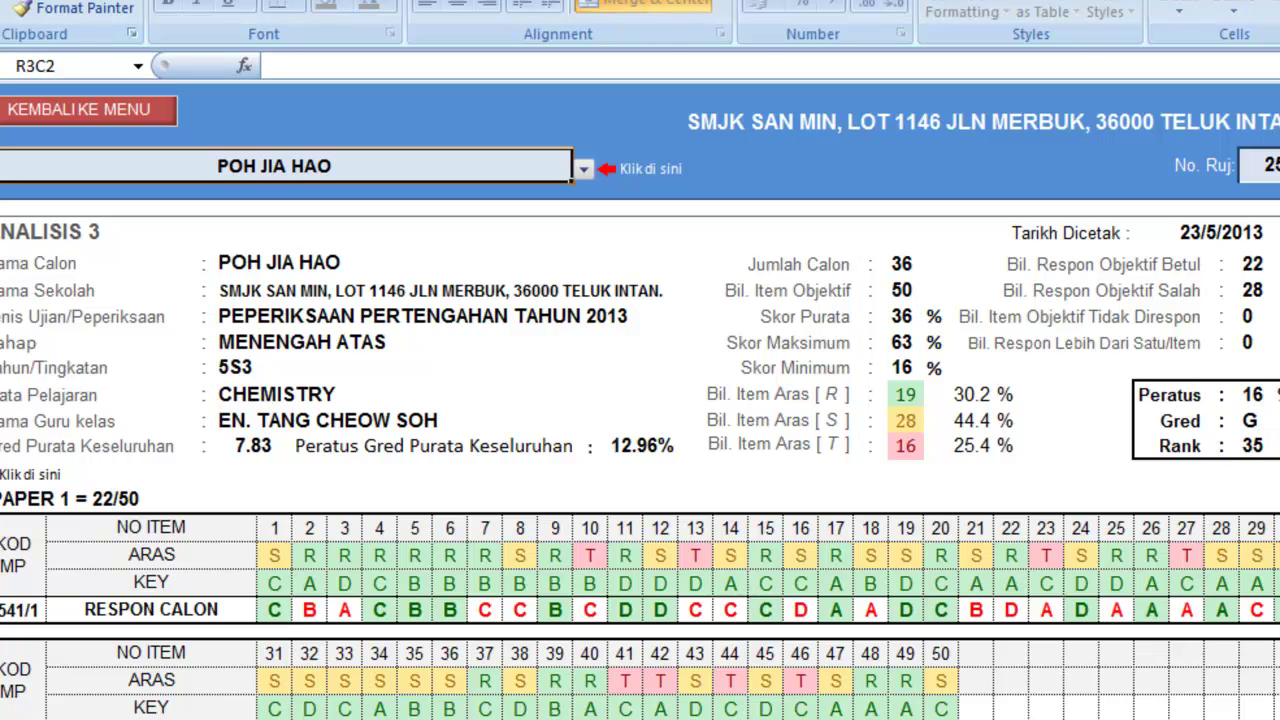
scroll(640, 470, "down", 3)
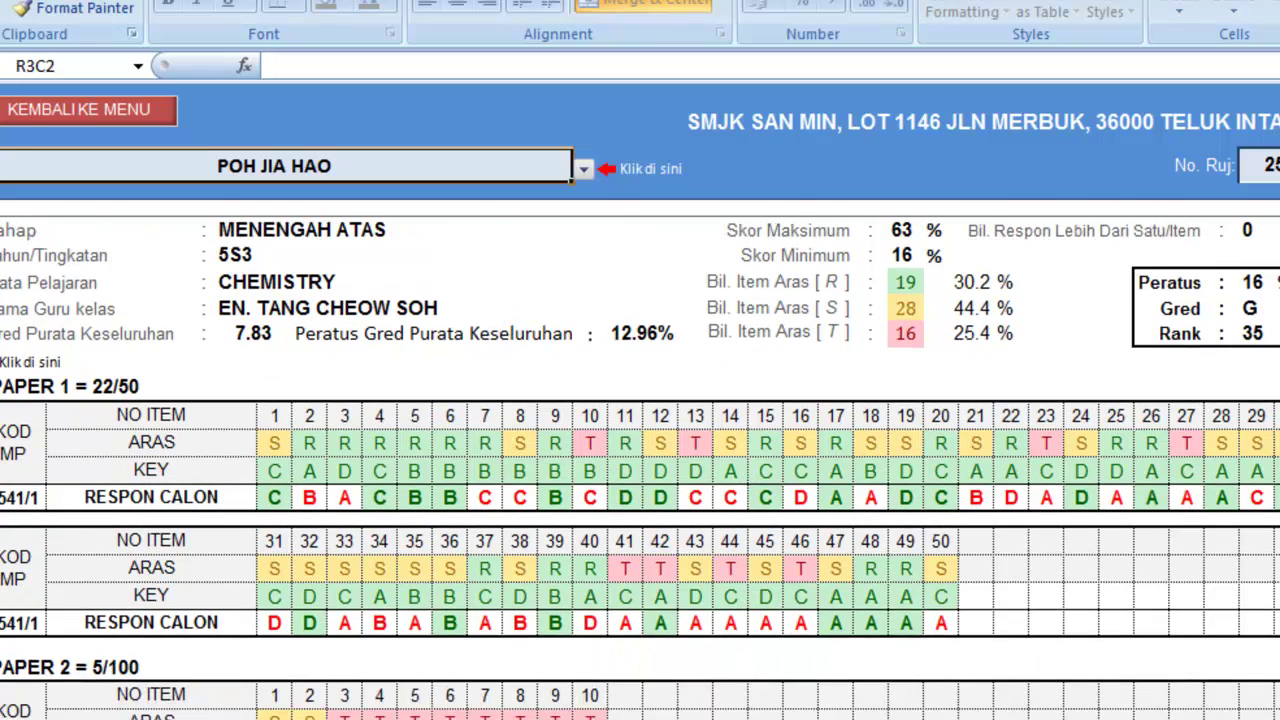
scroll(640, 470, "down", 1)
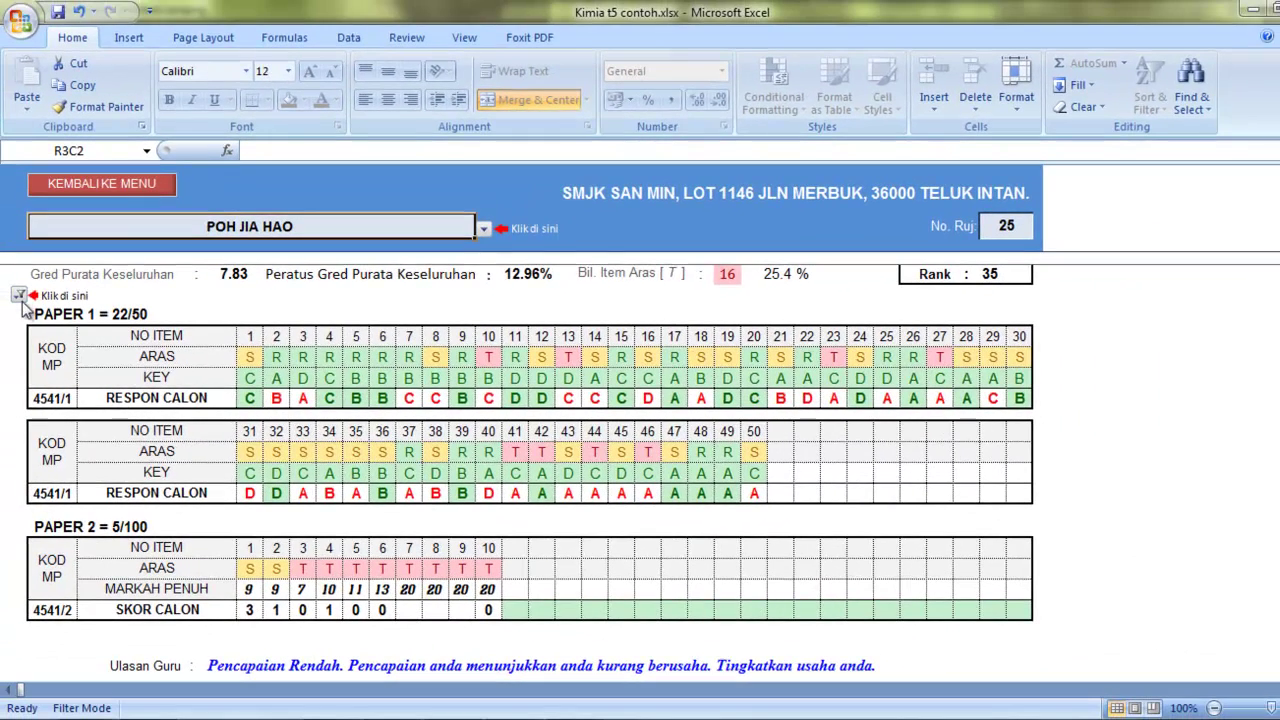
left_click(19, 297)
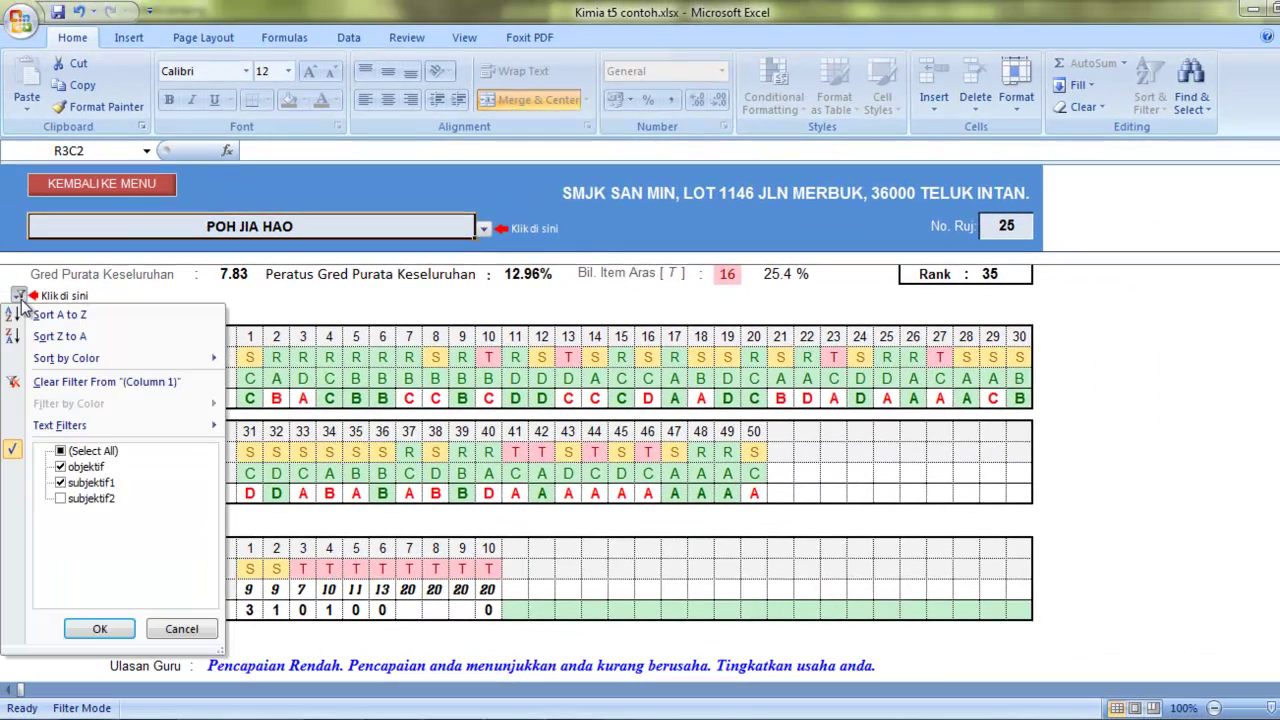
left_click(62, 498)
left_click(99, 628)
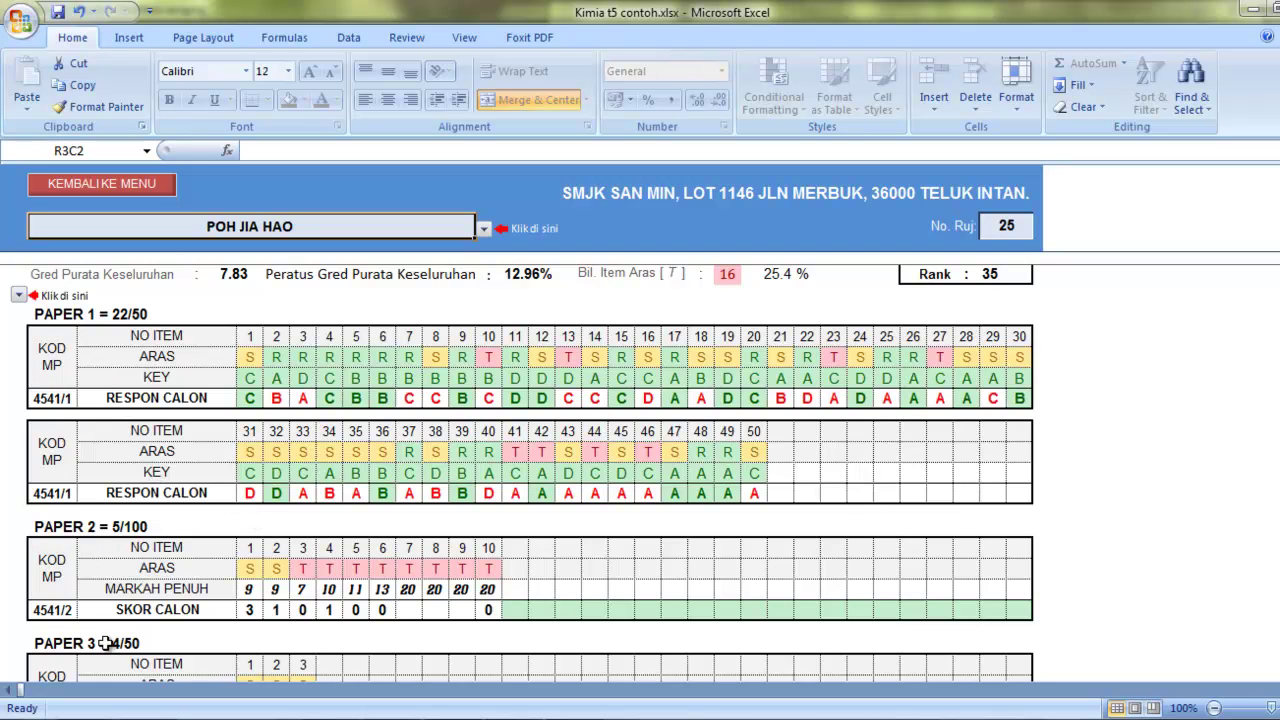
Review the candidate's report down to the teacher's signature block and switch the report to candidate 28 on the class list
scroll(530, 470, "down", 3)
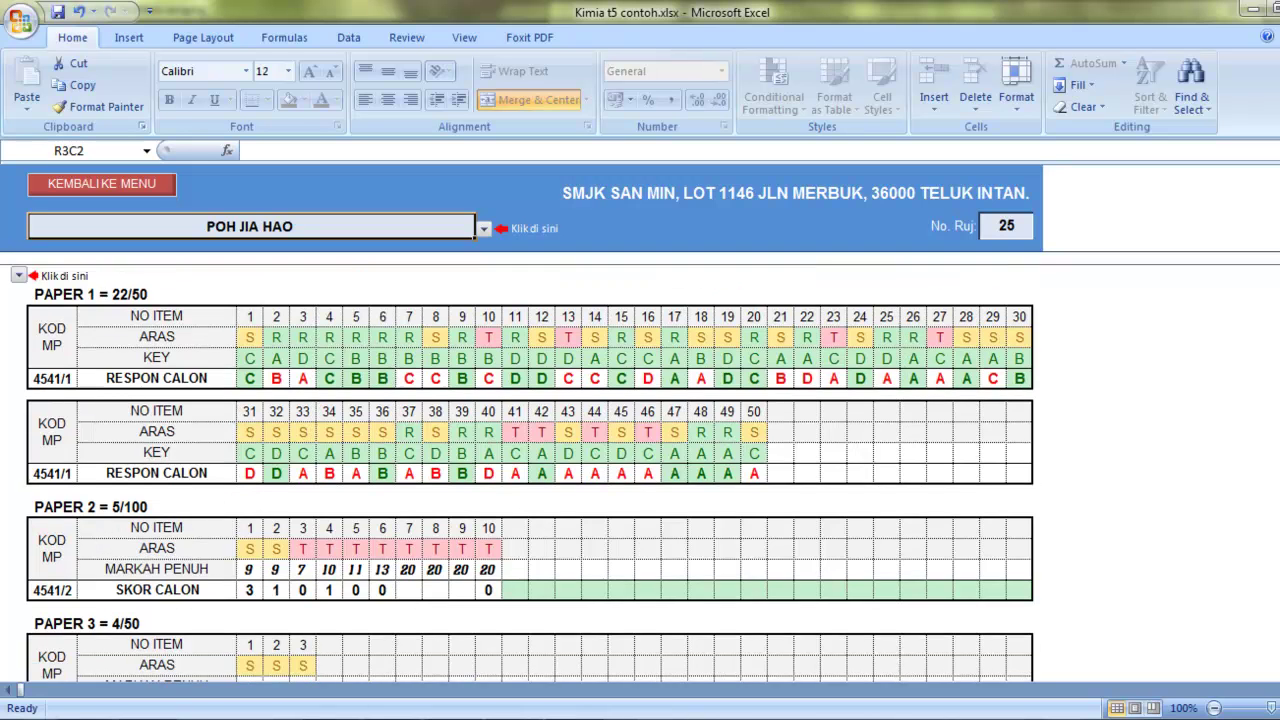
scroll(530, 470, "down", 1)
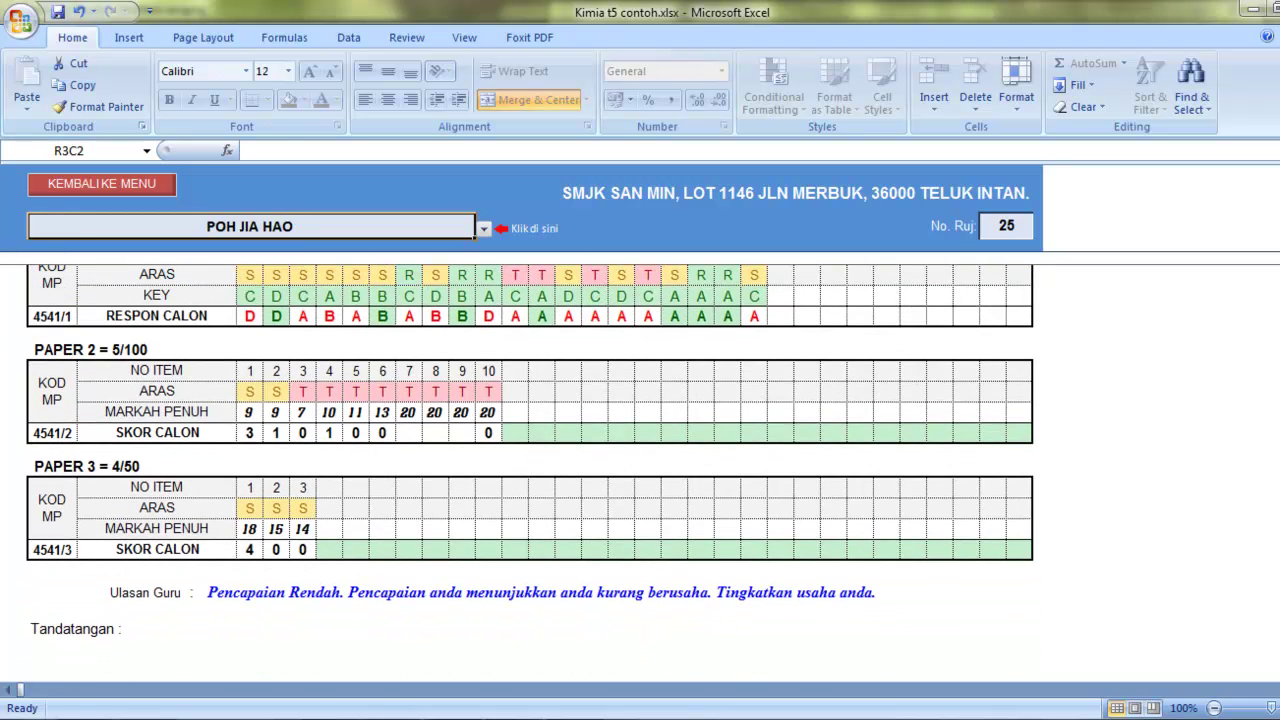
scroll(530, 470, "down", 2)
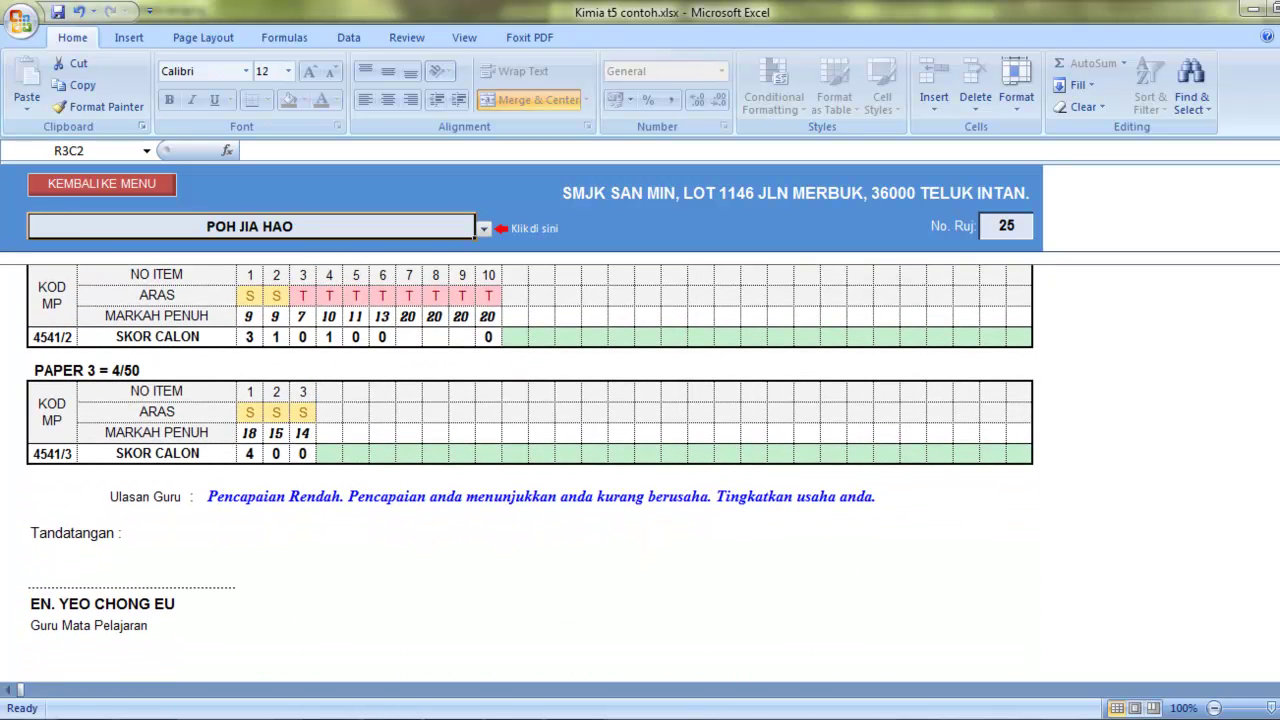
scroll(530, 470, "up", 8)
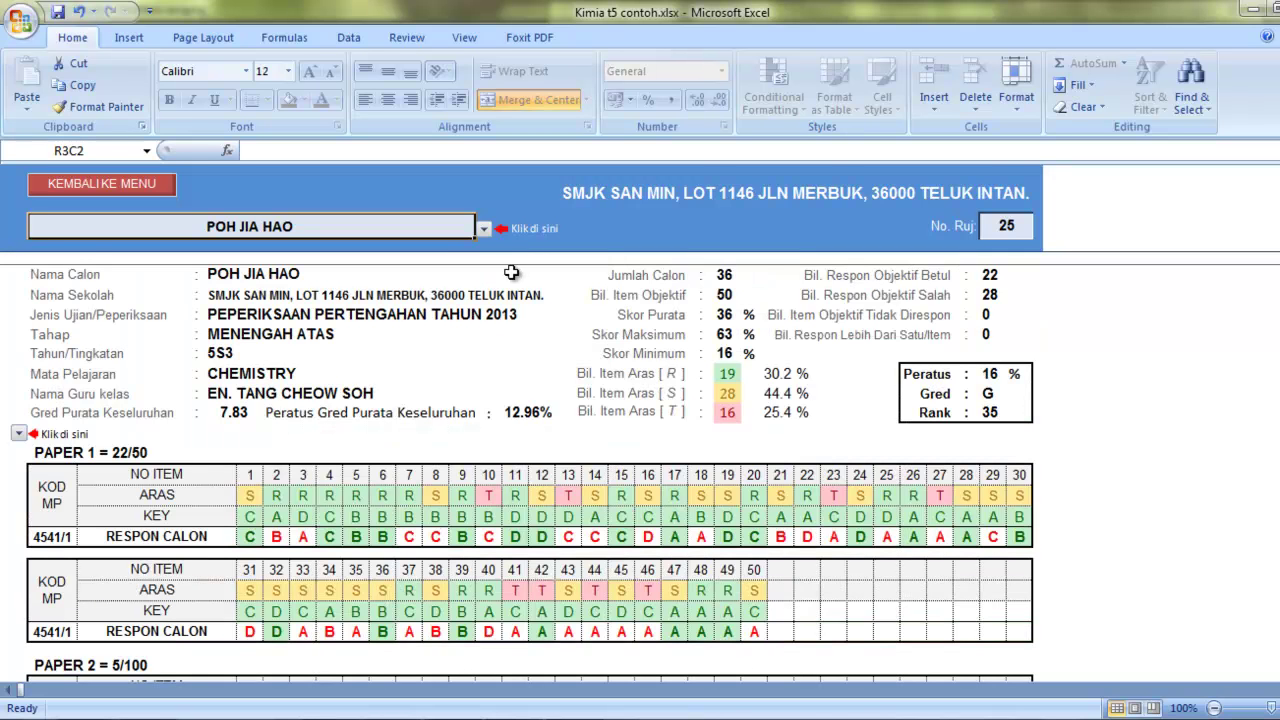
left_click(483, 230)
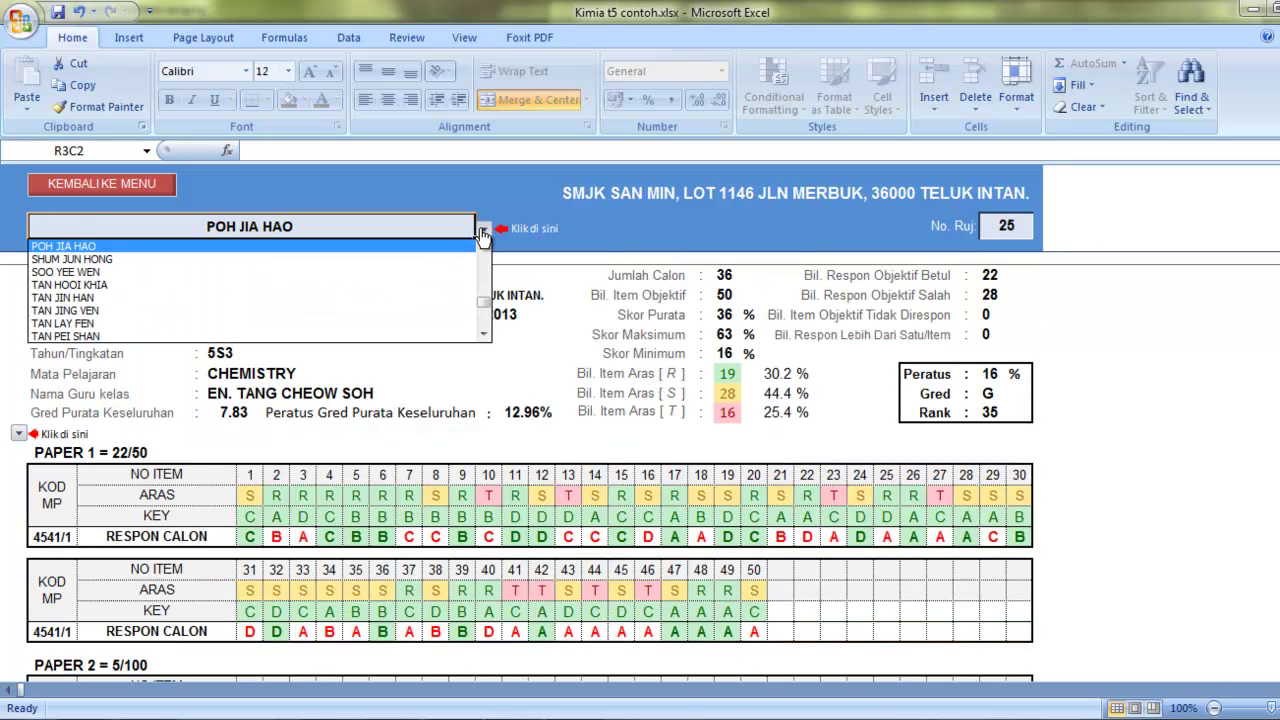
left_click(435, 289)
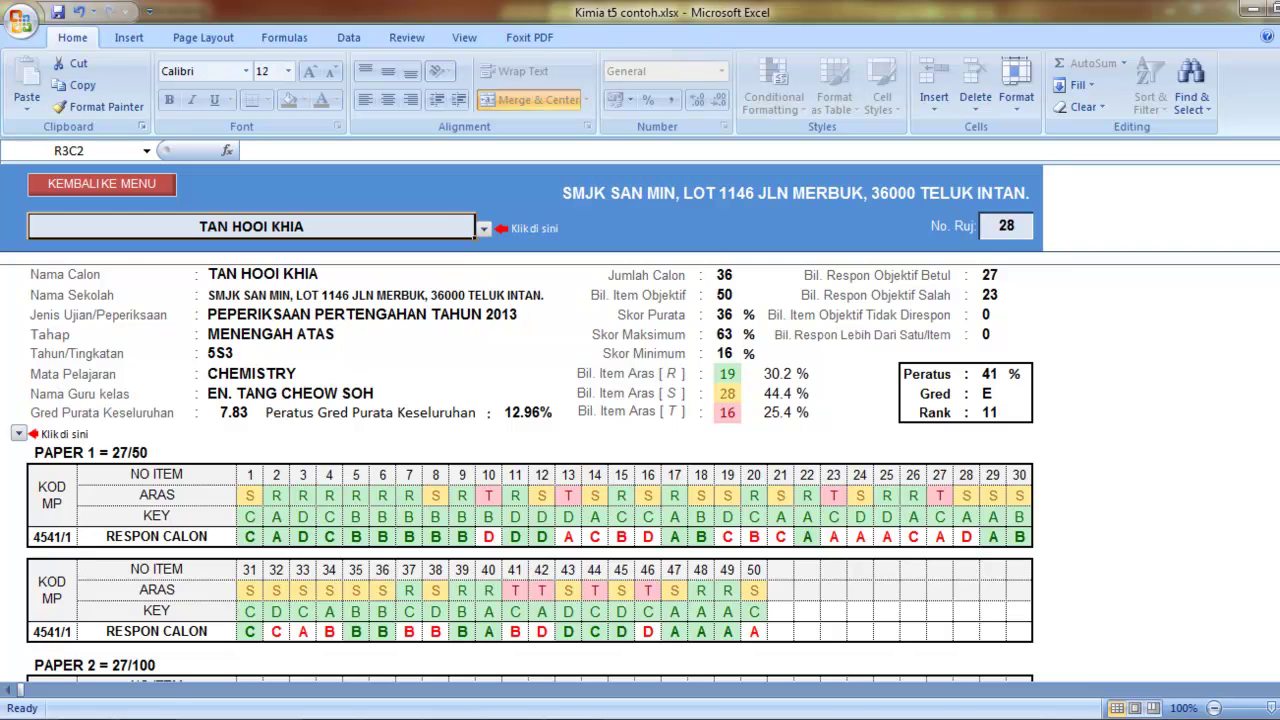
Review candidate 28's item responses and scores for Papers 1, 2 and 3, and return to the main menu
scroll(522, 476, "down", 3)
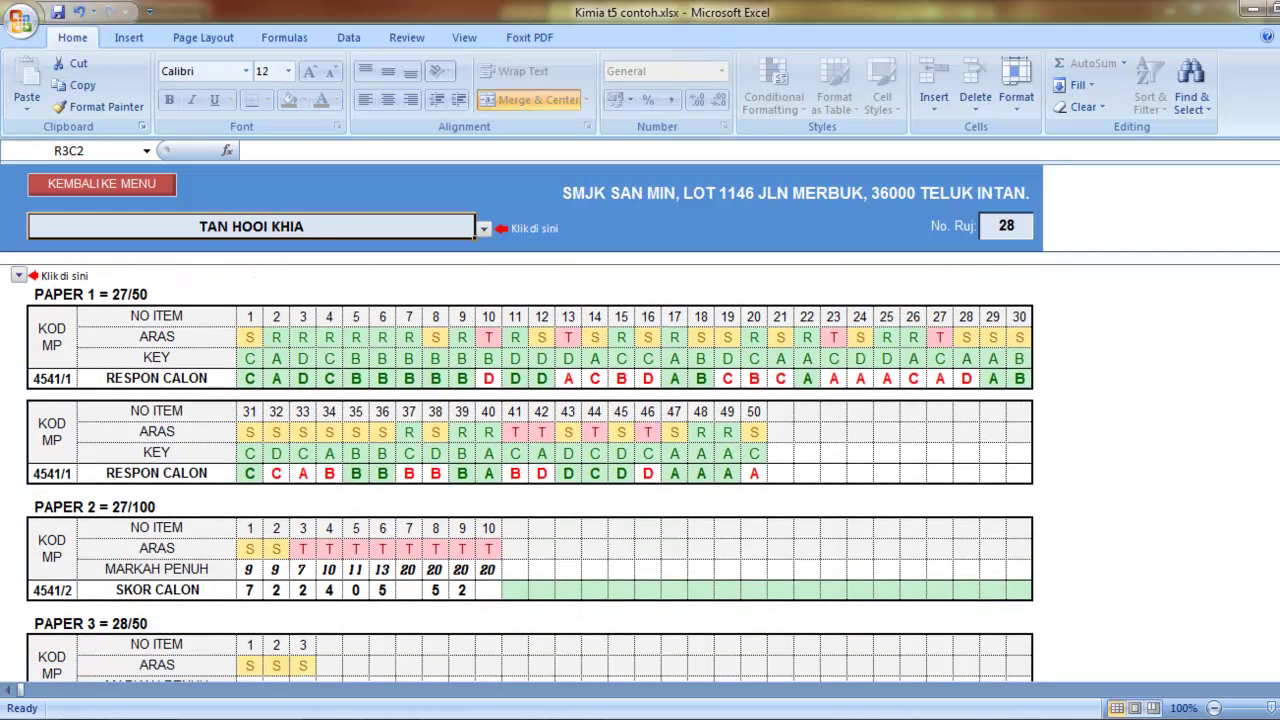
scroll(522, 474, "down", 1)
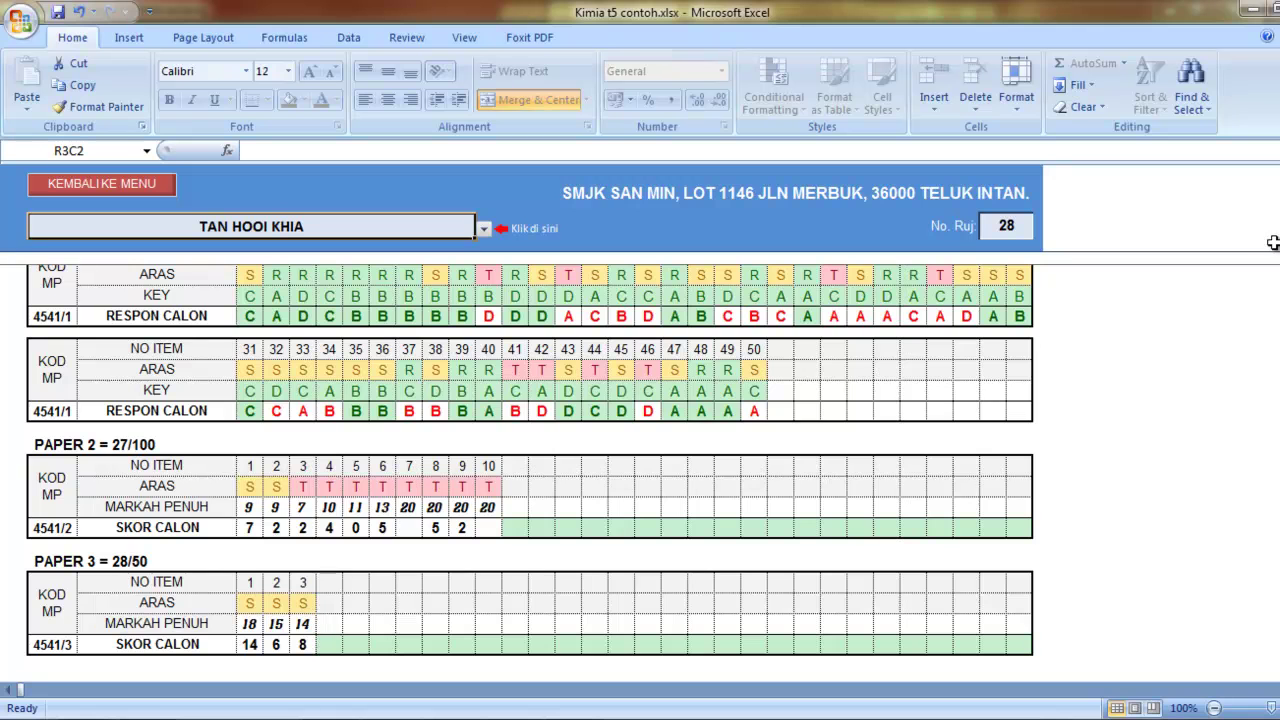
scroll(530, 450, "up", 6)
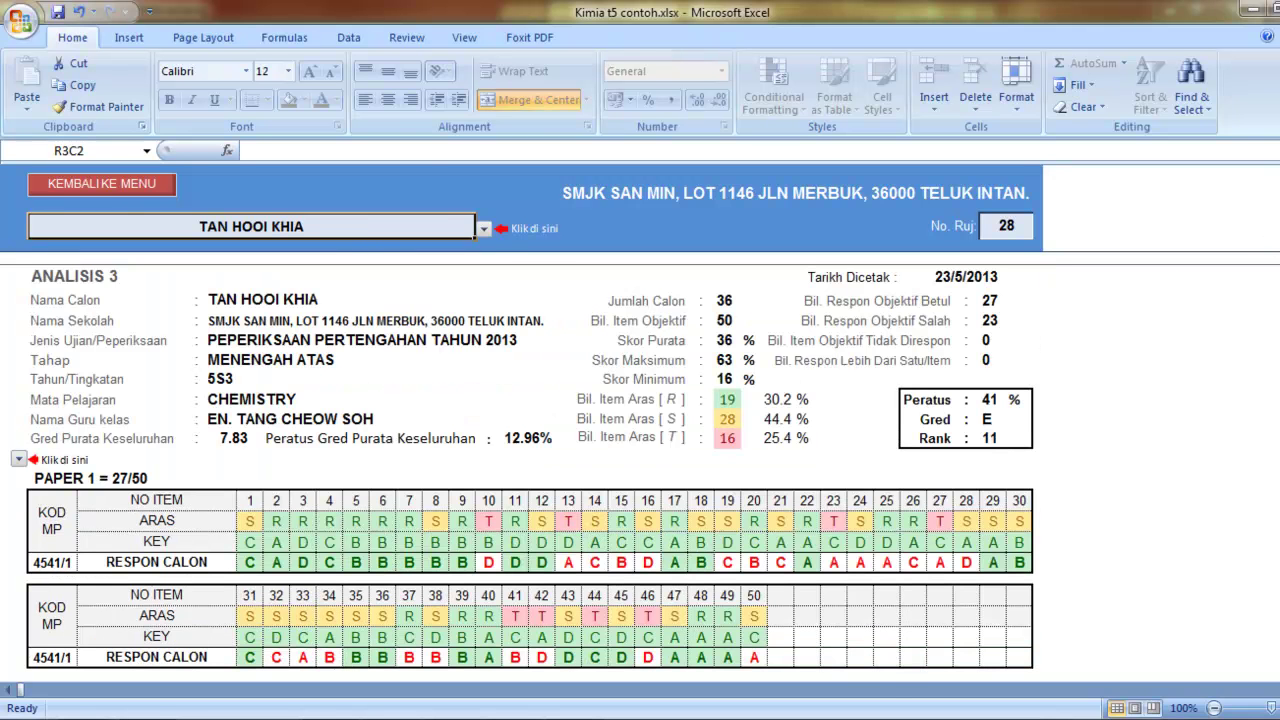
left_click(129, 182)
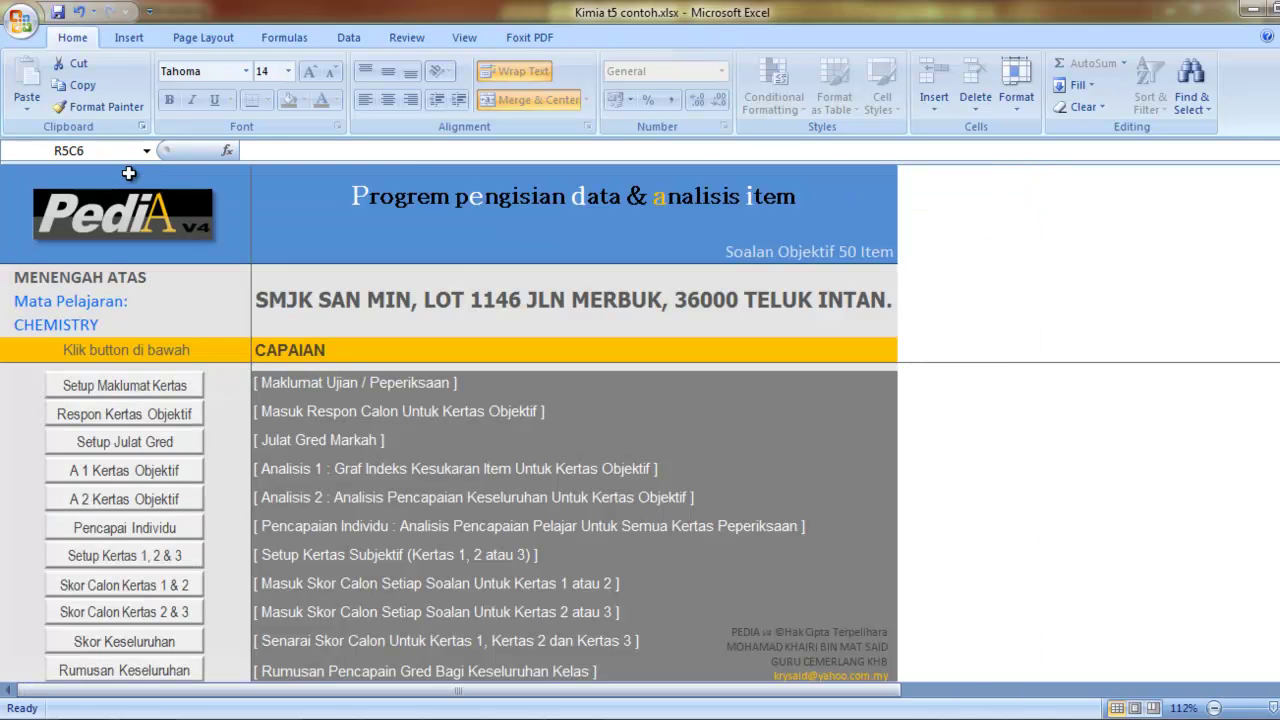
Open the overall score list for Papers 1 to 3 and review it down to the grade analysis table
left_click(178, 650)
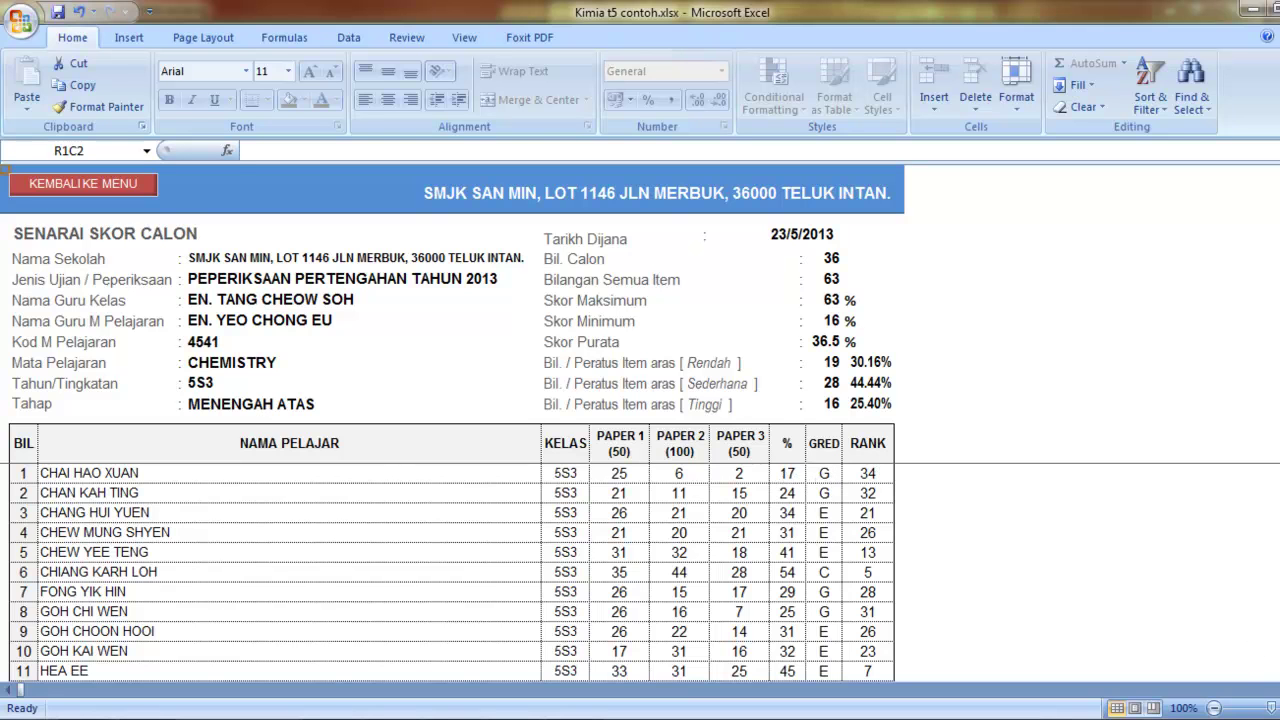
scroll(450, 570, "down", 3)
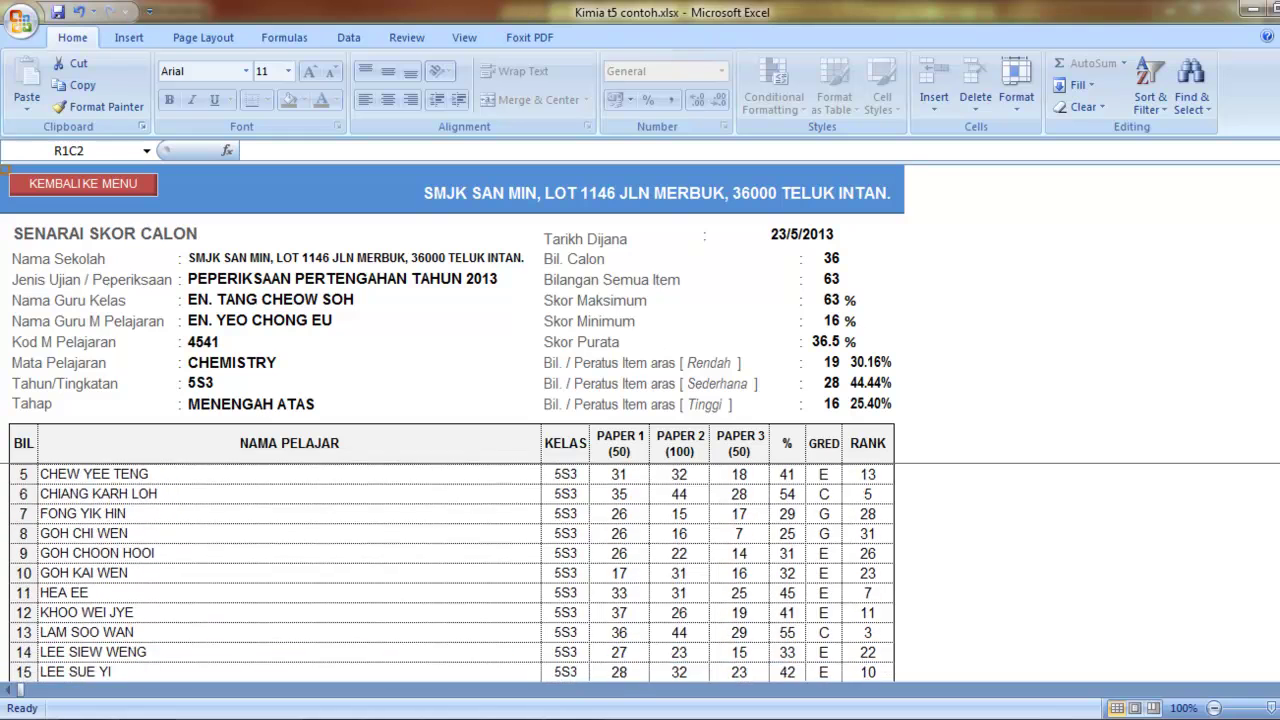
scroll(450, 570, "down", 4)
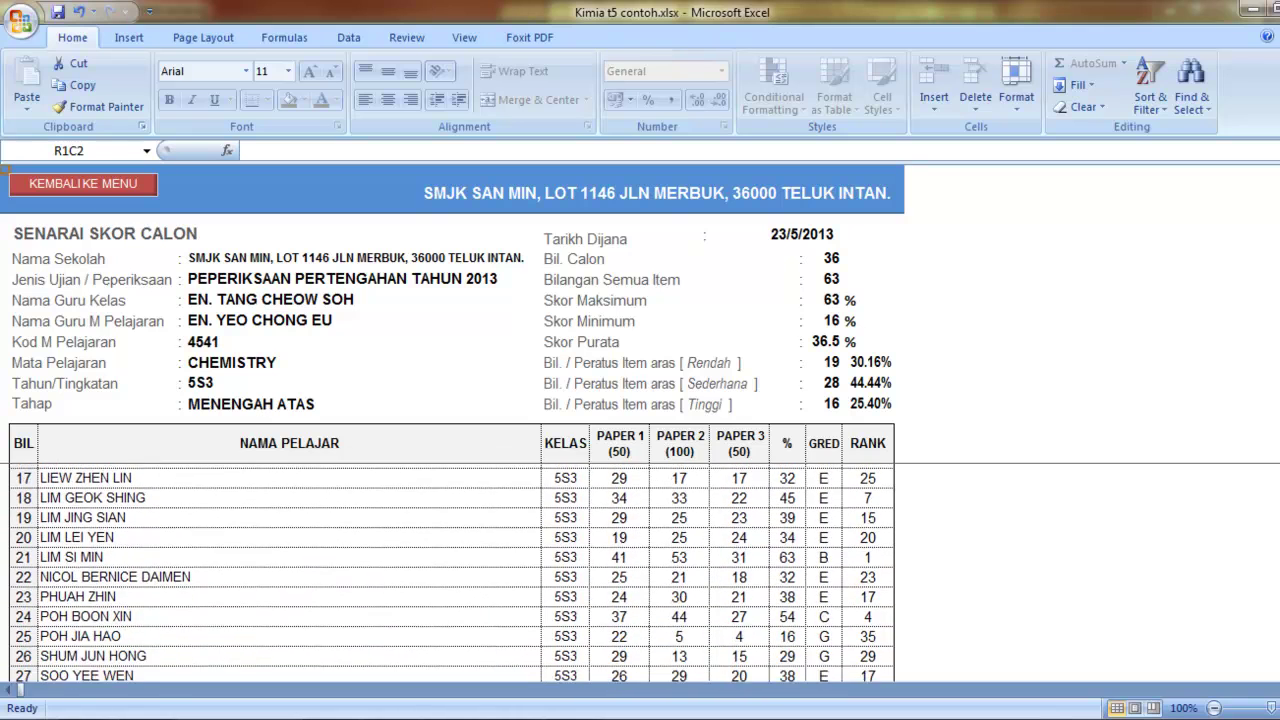
scroll(450, 570, "down", 4)
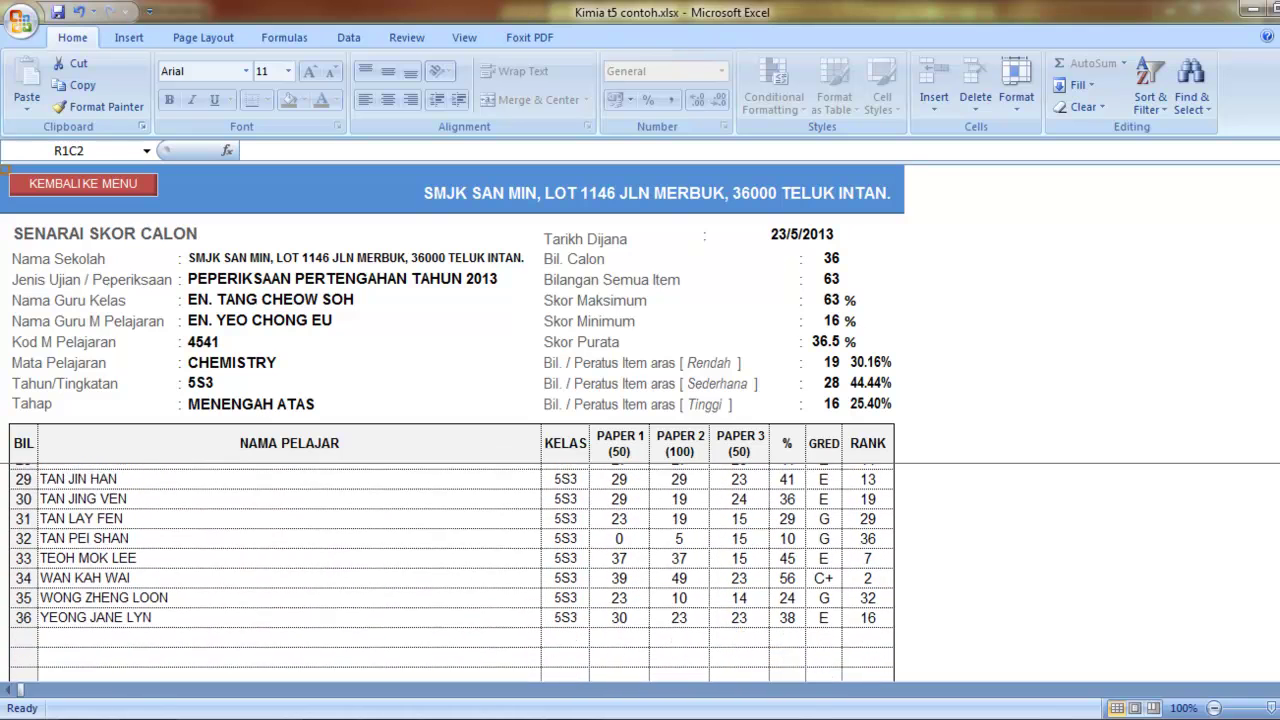
scroll(450, 570, "down", 3)
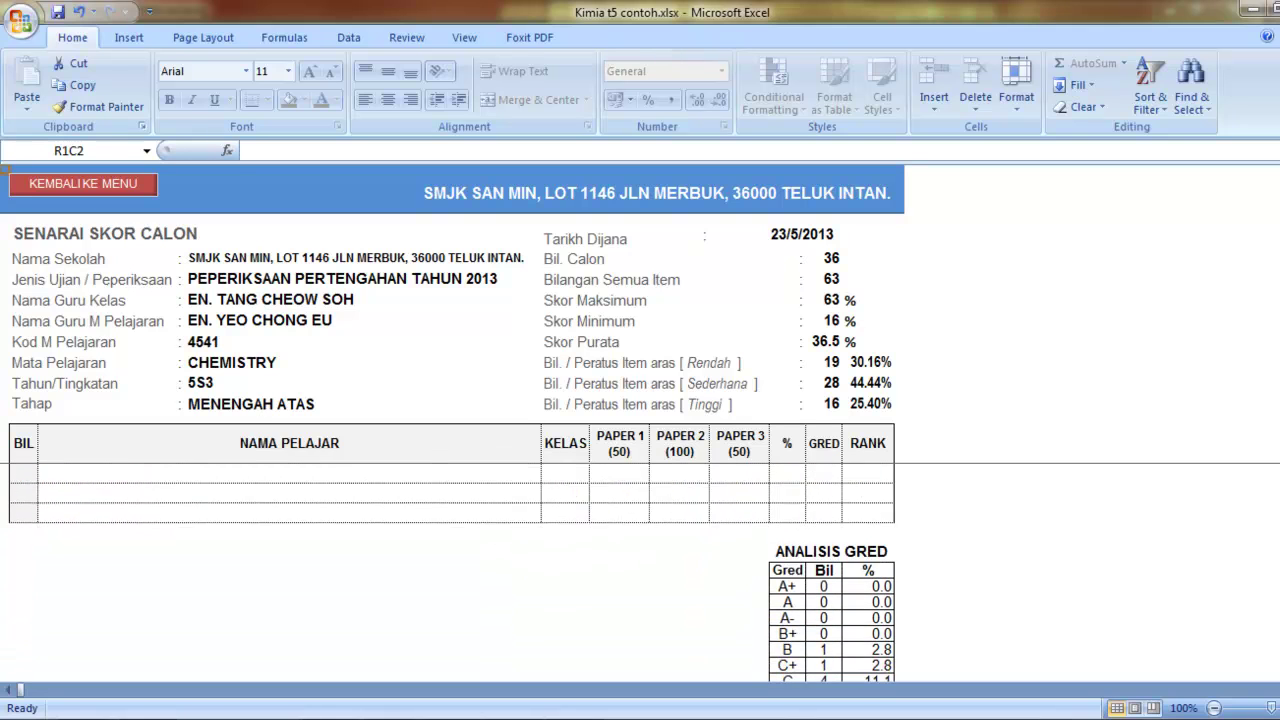
scroll(450, 570, "down", 1)
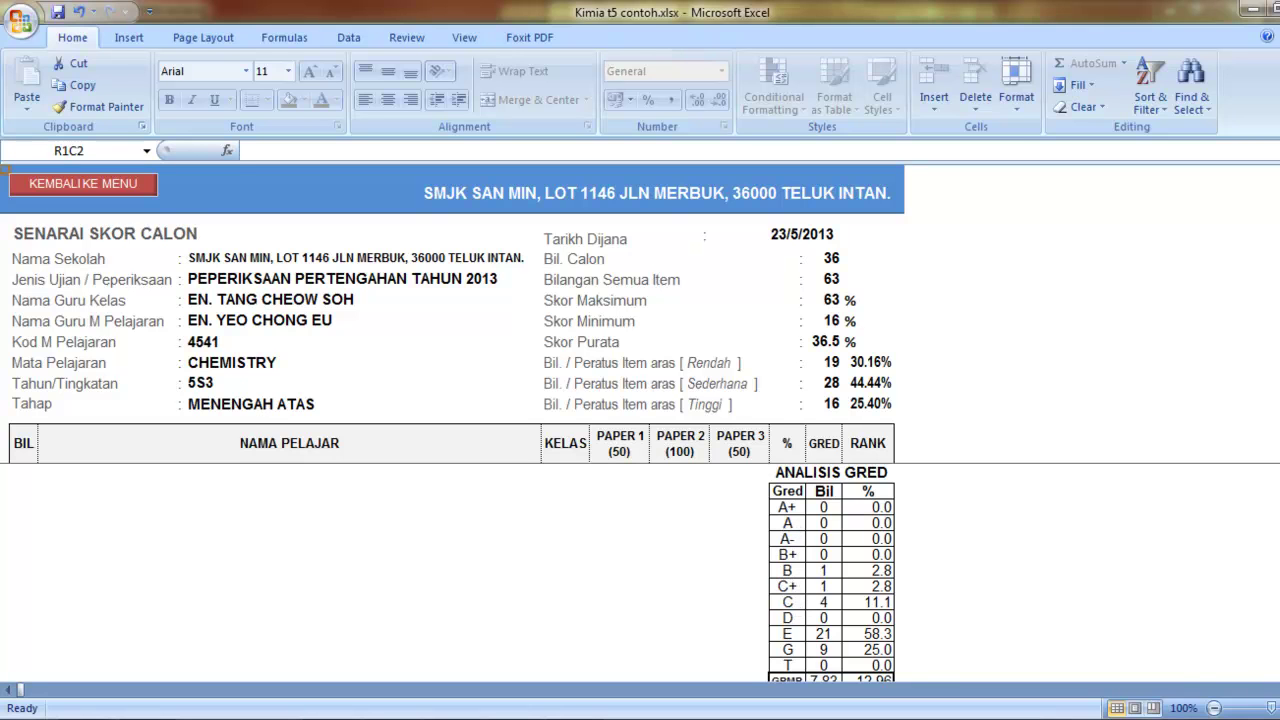
scroll(640, 570, "down", 1)
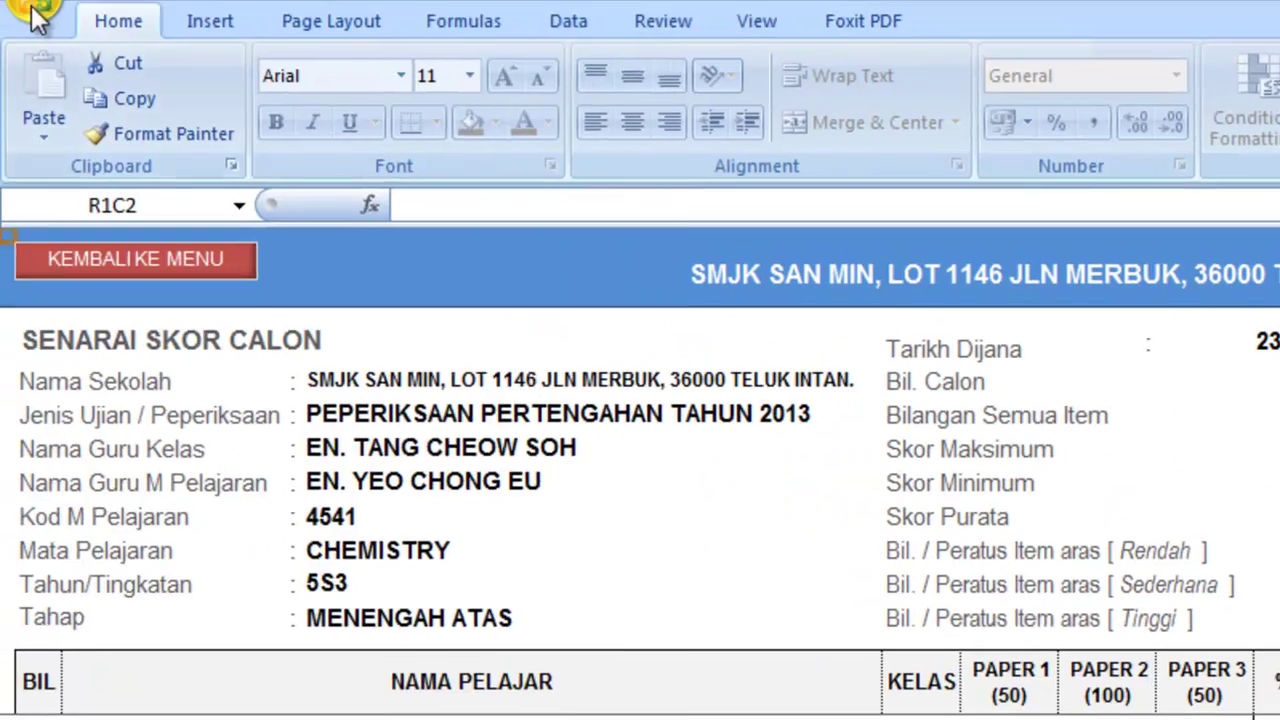
Open the print preview of the overall score list and zoom in on the top of the page
left_click(31, 10)
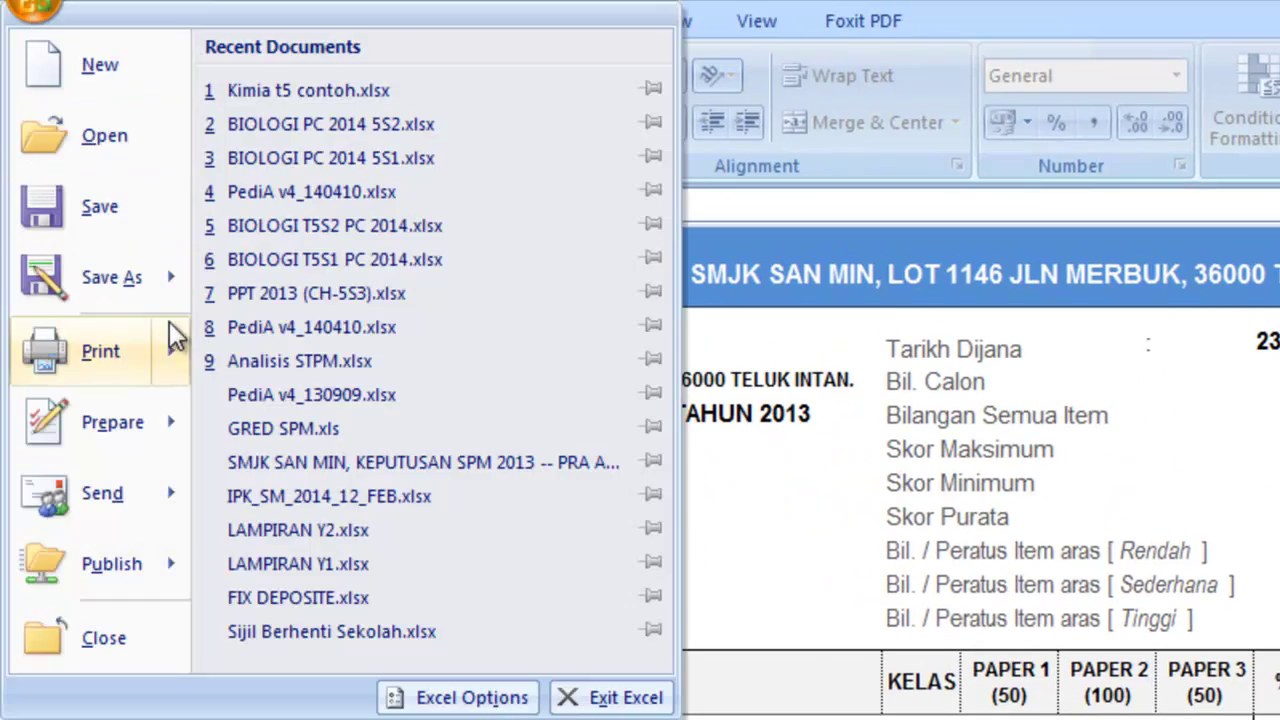
mouse_move(169, 329)
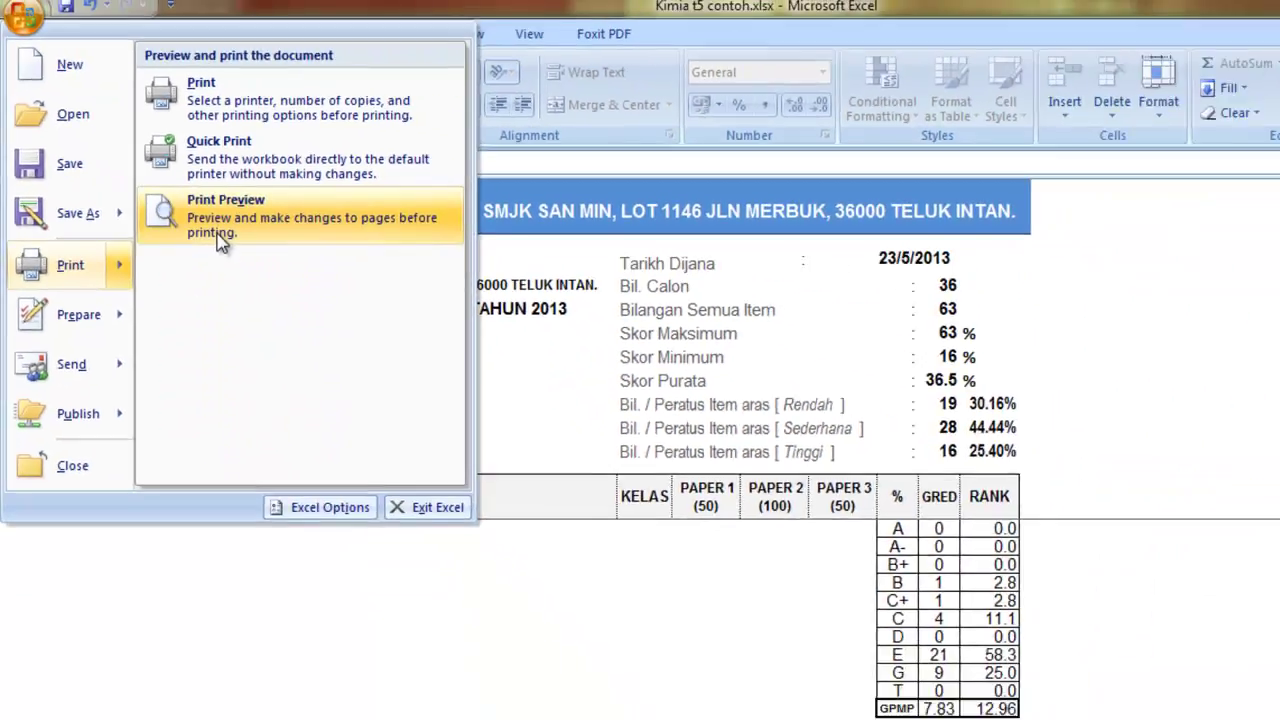
left_click(286, 303)
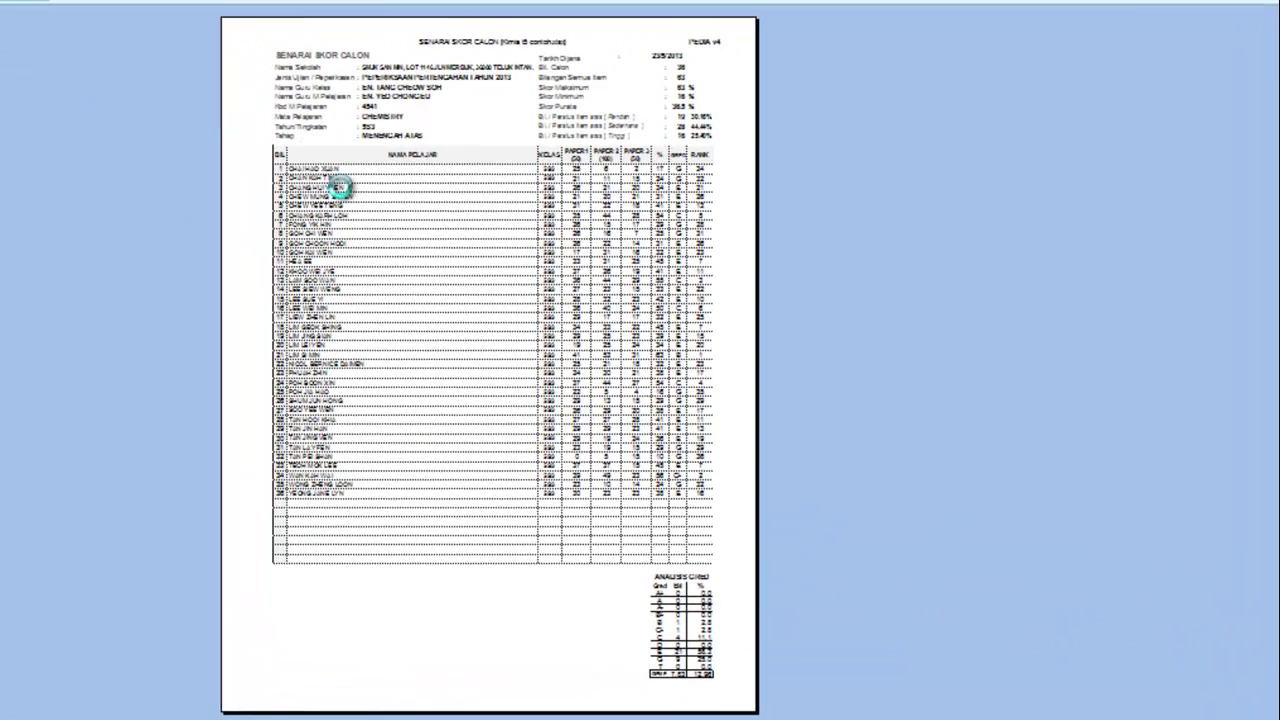
left_click(549, 279)
scroll(1148, 214, "up", 5)
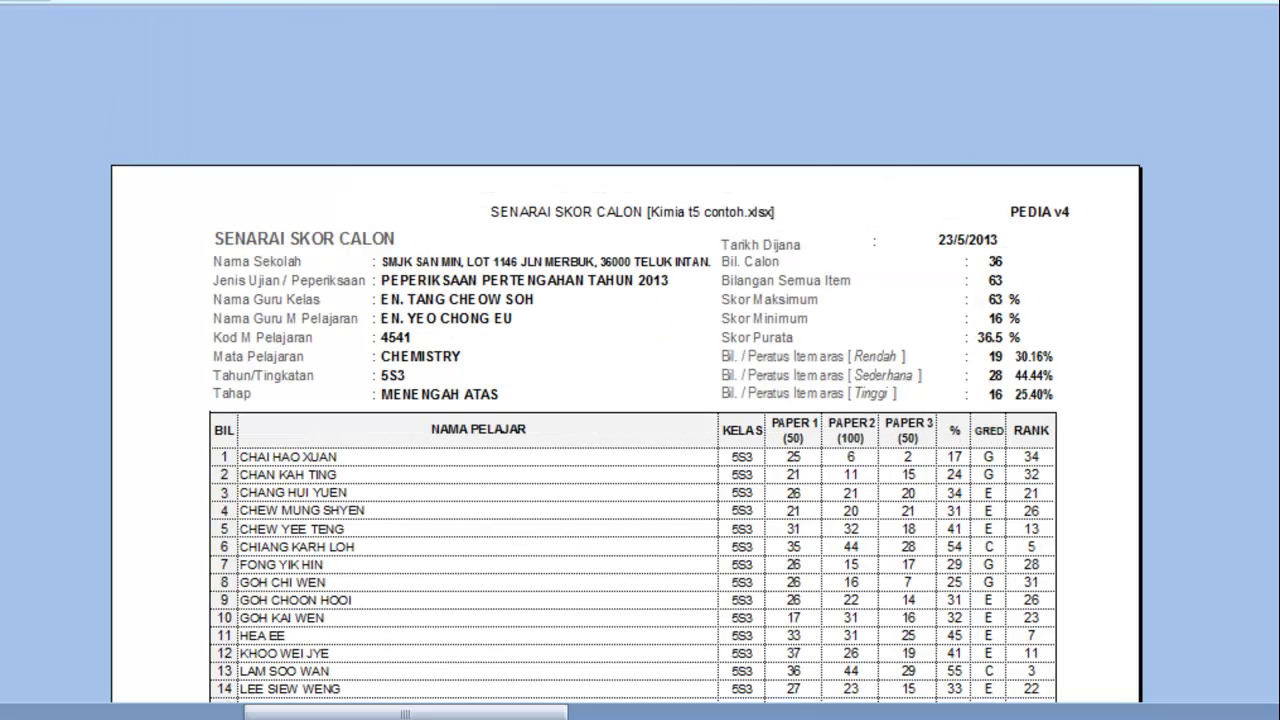
Check the previewed score list through its grade analysis table, and leave the preview for the main menu
scroll(633, 400, "down", 10)
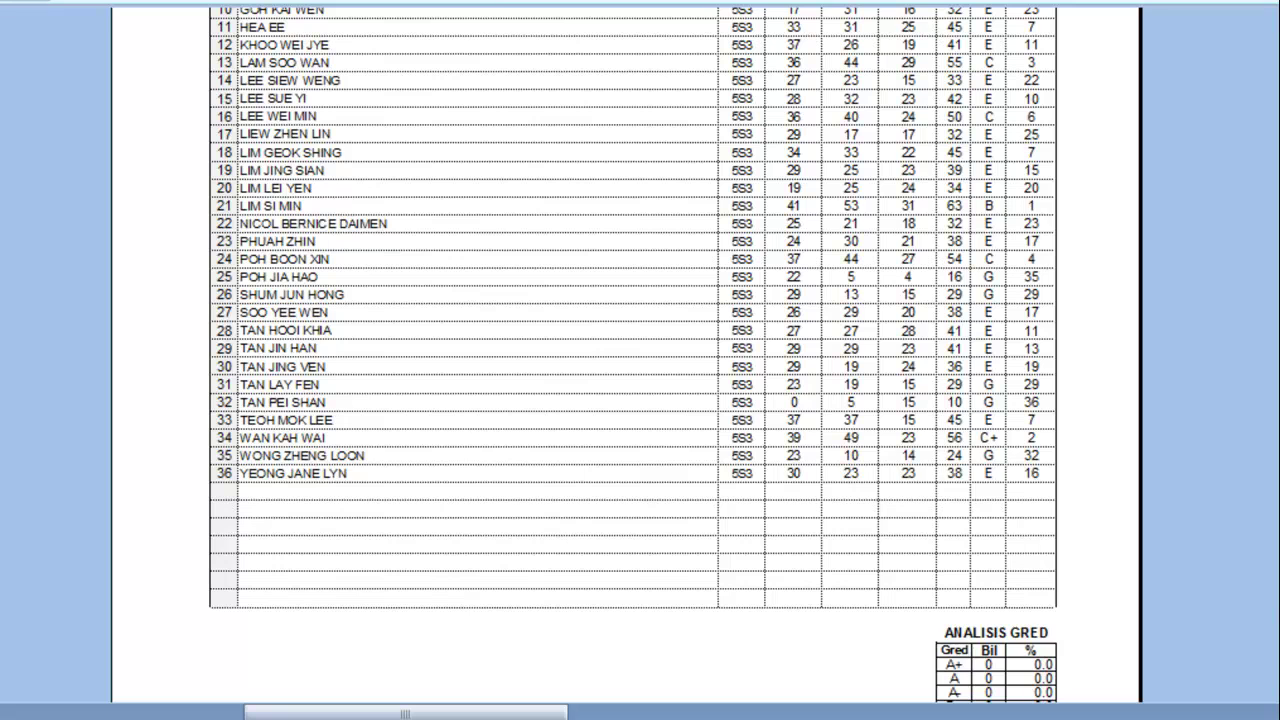
scroll(1117, 477, "down", 5)
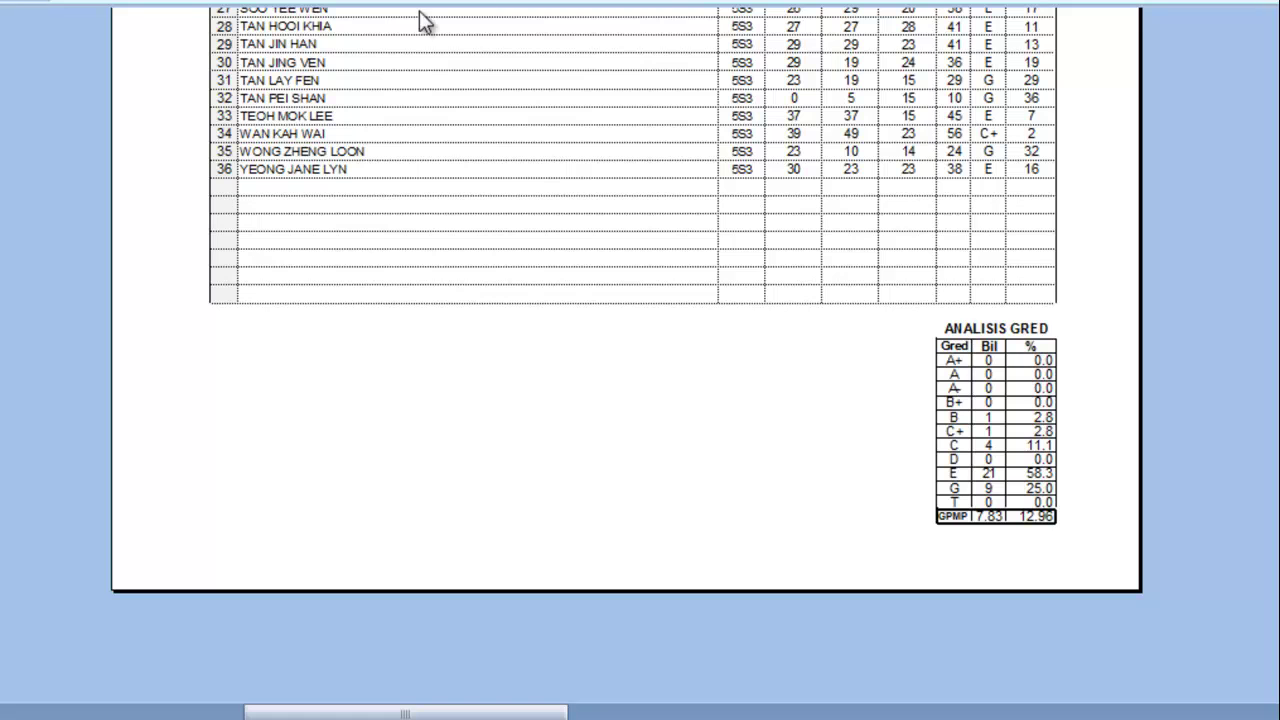
scroll(626, 360, "up", 10)
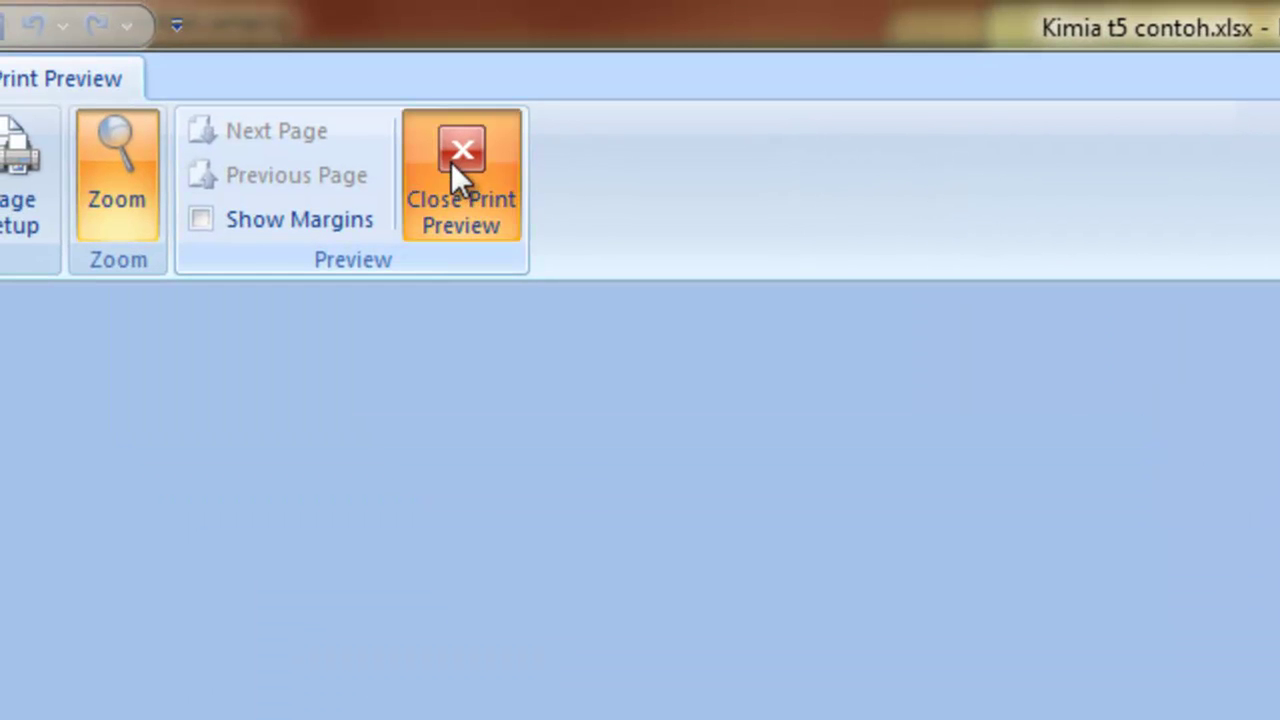
left_click(89, 10)
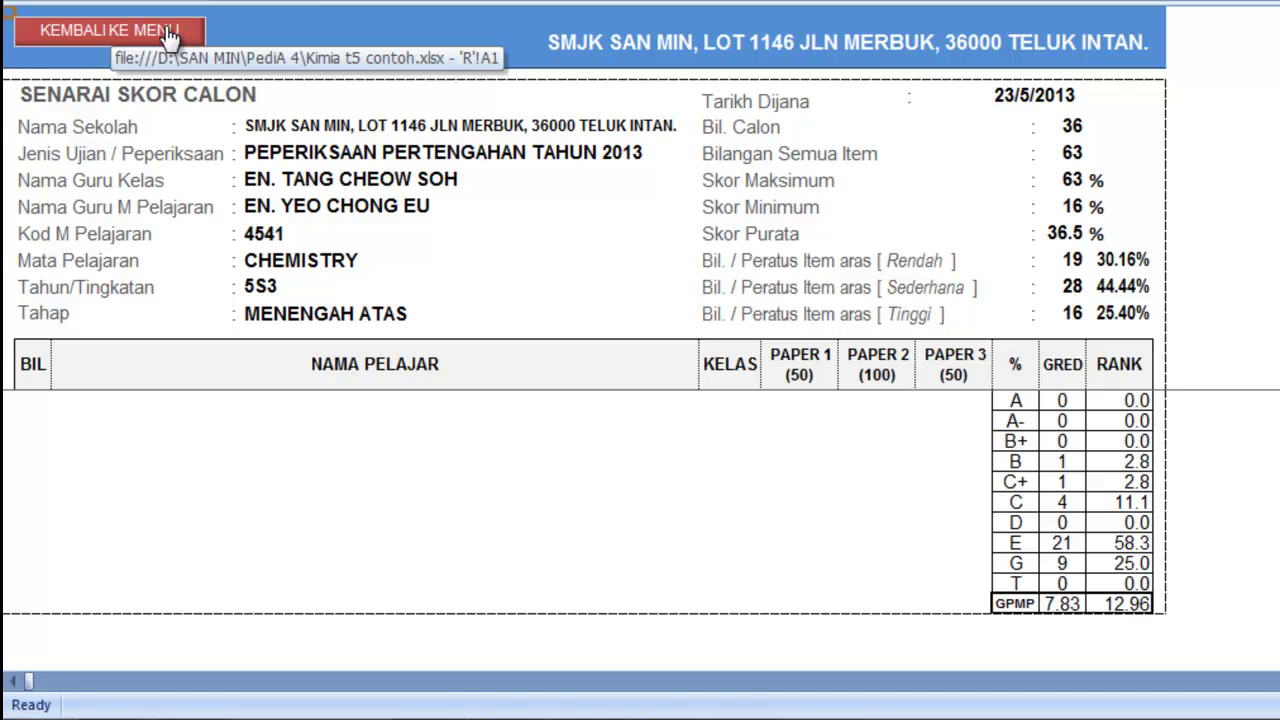
left_click(168, 33)
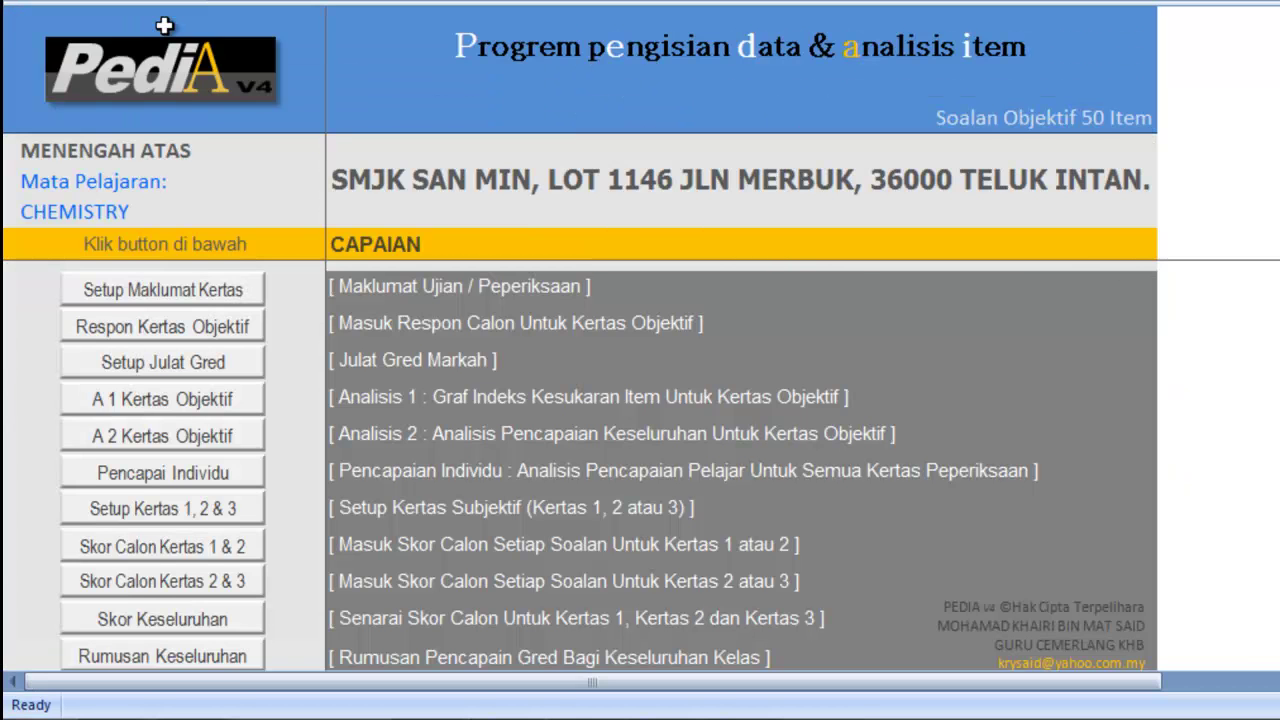